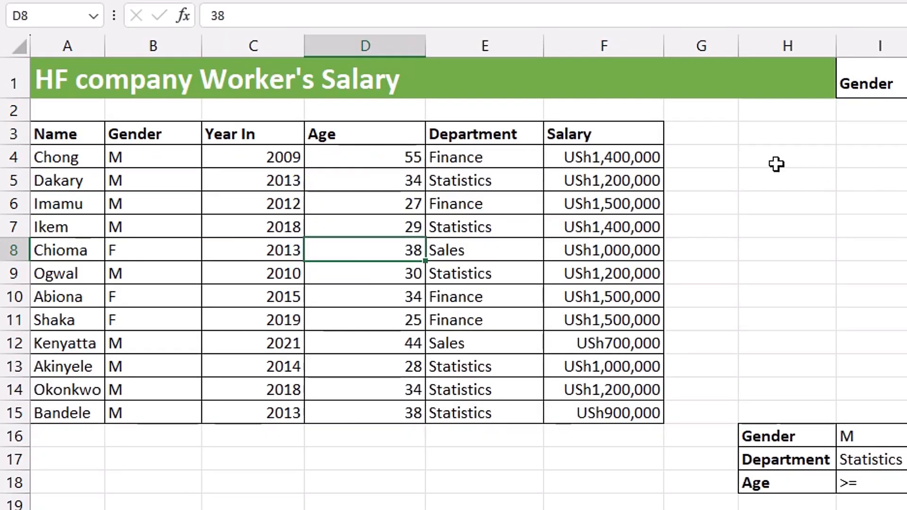
left_click(776, 164)
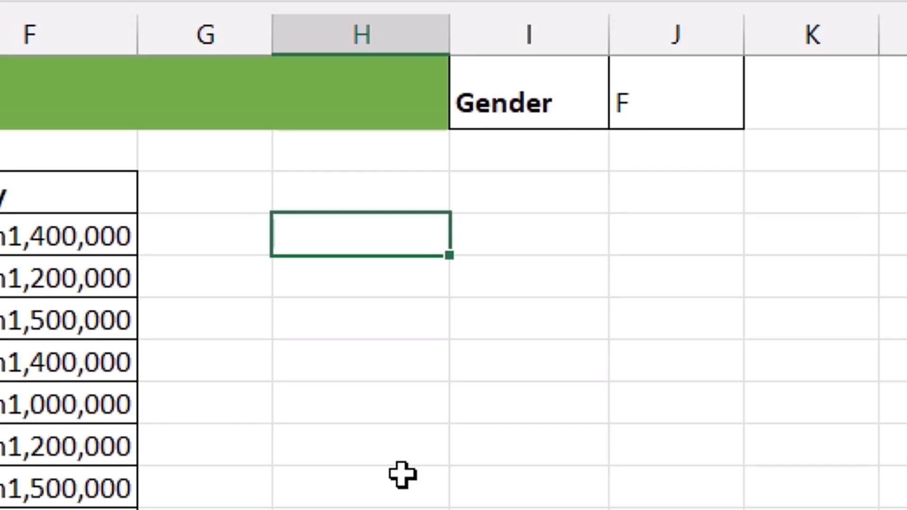
type("=fil")
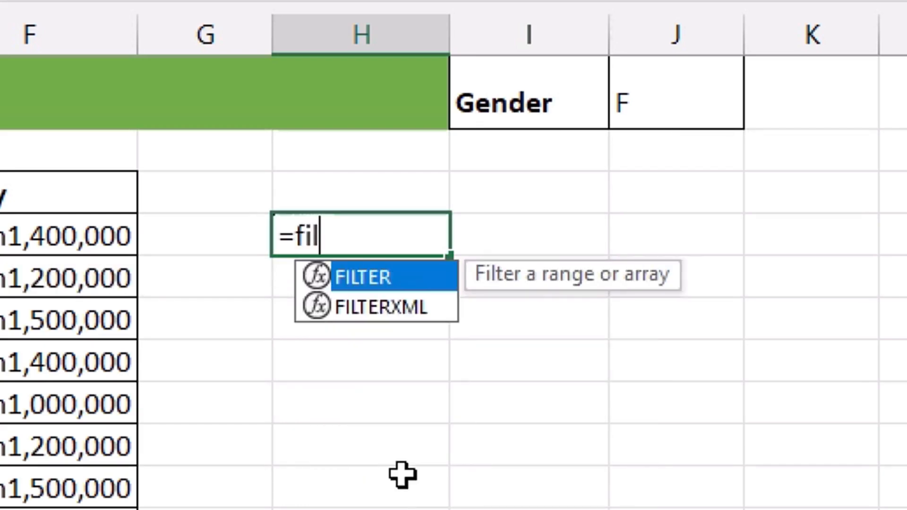
key("Tab")
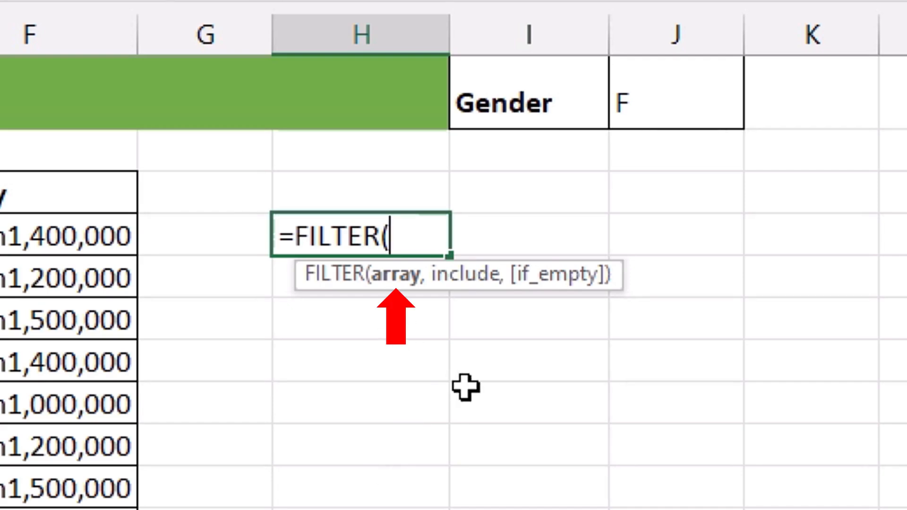
type(",,")
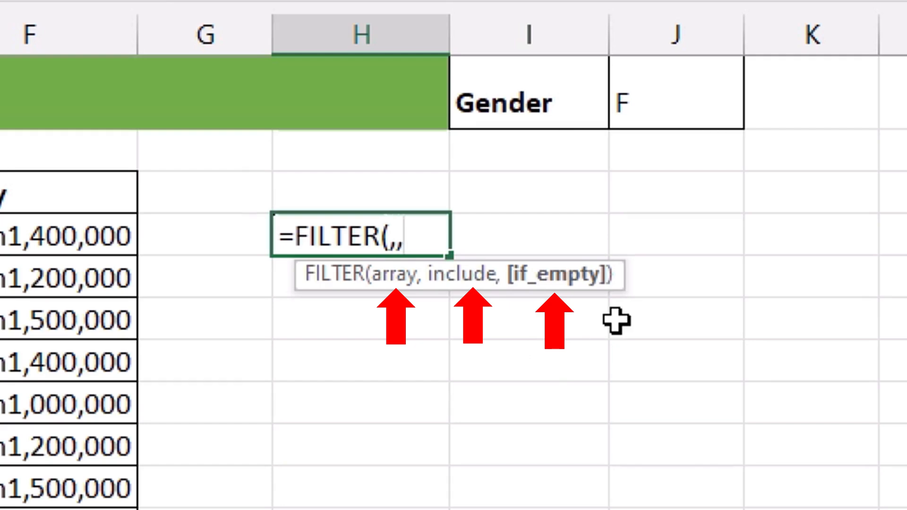
key("BackSpace")
key("BackSpace")
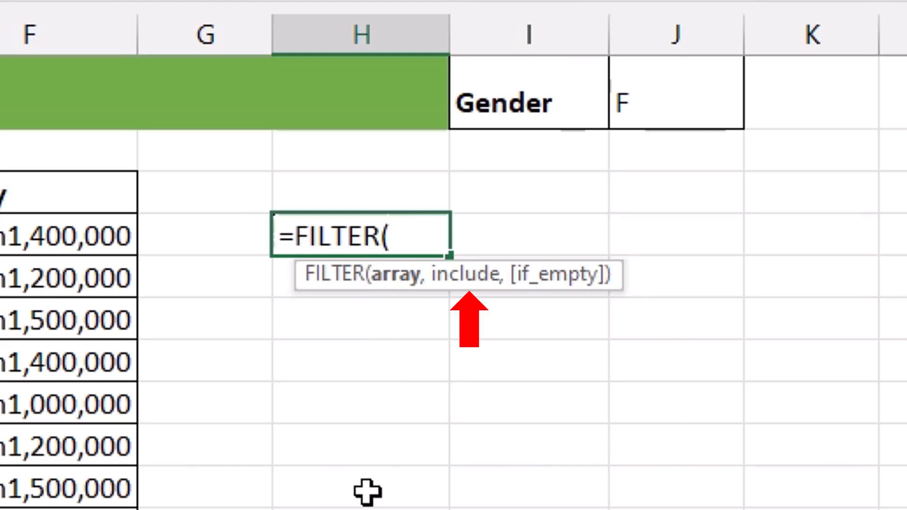
type(",")
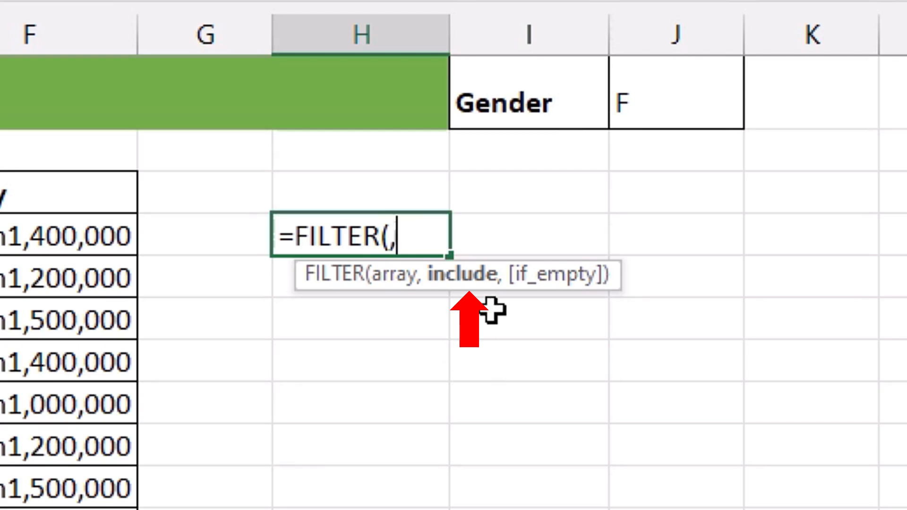
type(",")
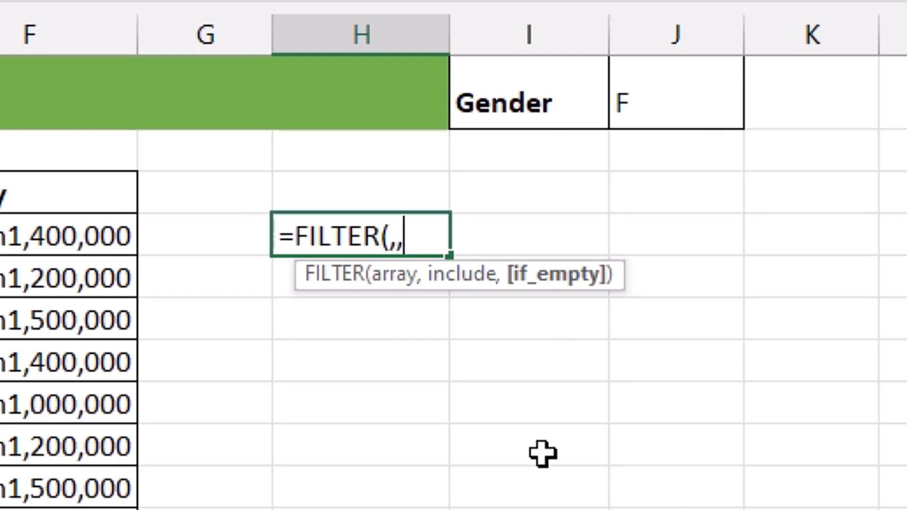
key("Escape")
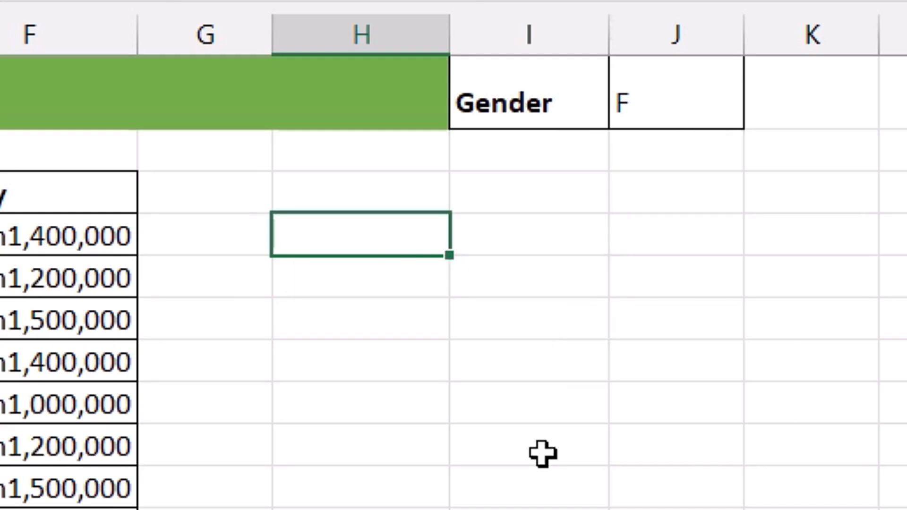
In H4, enter a FILTER formula returning A3:F15 rows where B3:B15 equals "F", with "Not Found" as the empty result
type("=")
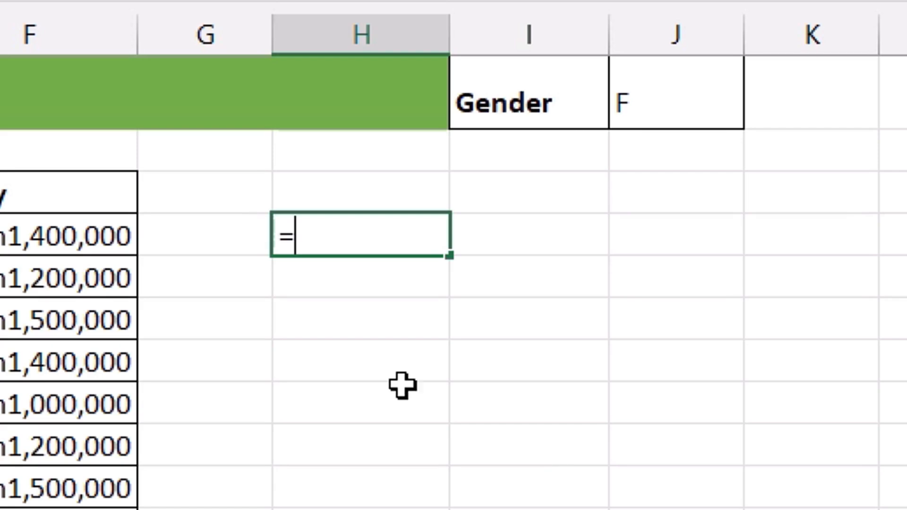
type("fil")
key("Tab")
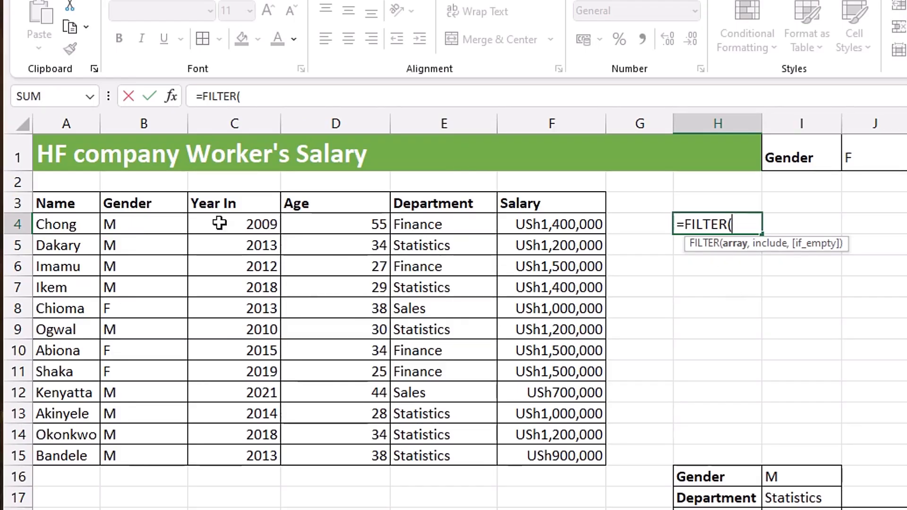
left_click_drag(62, 203, 563, 460)
type(",")
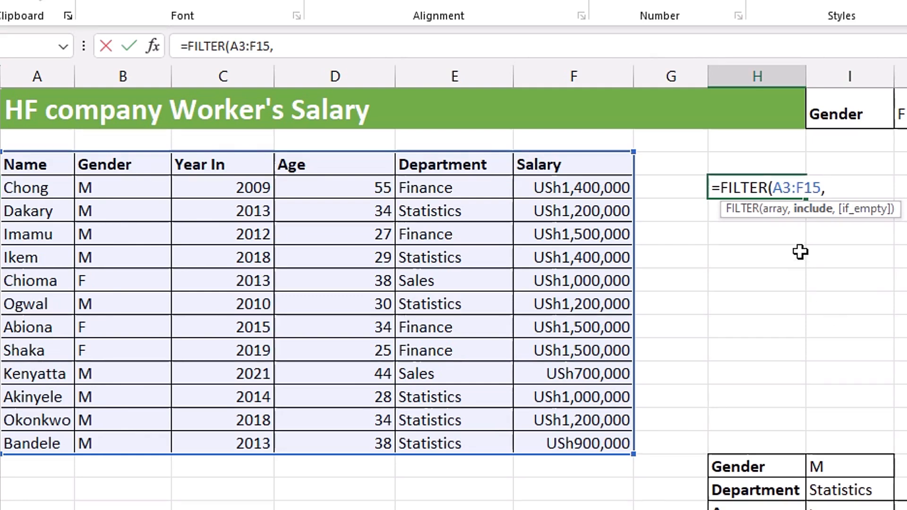
left_click_drag(97, 186, 144, 442)
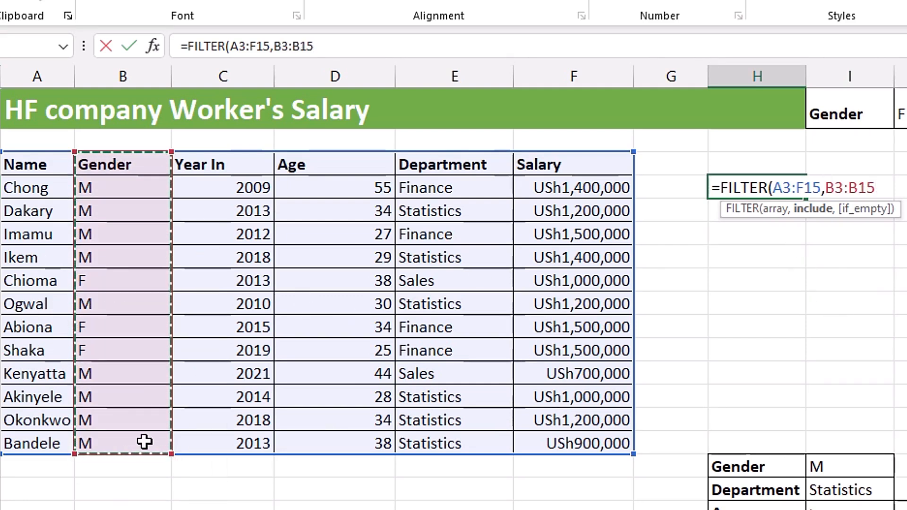
type("=")
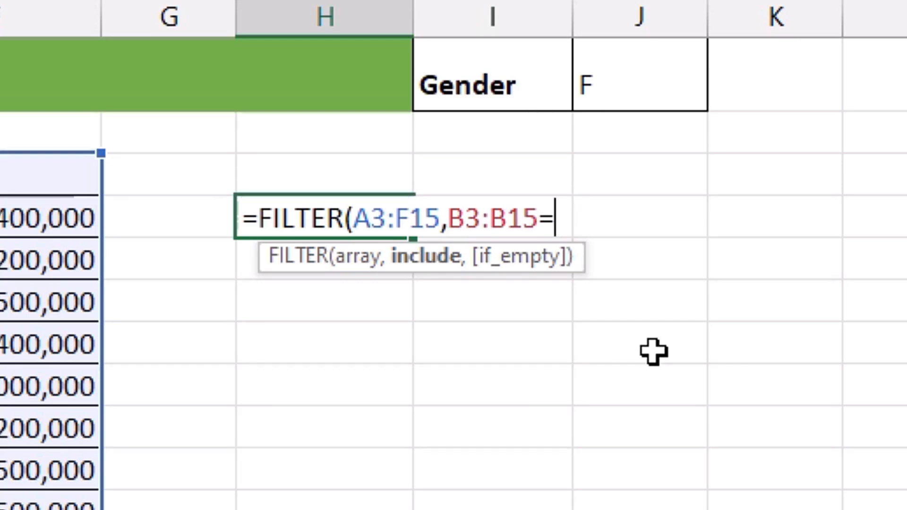
type("\"F")
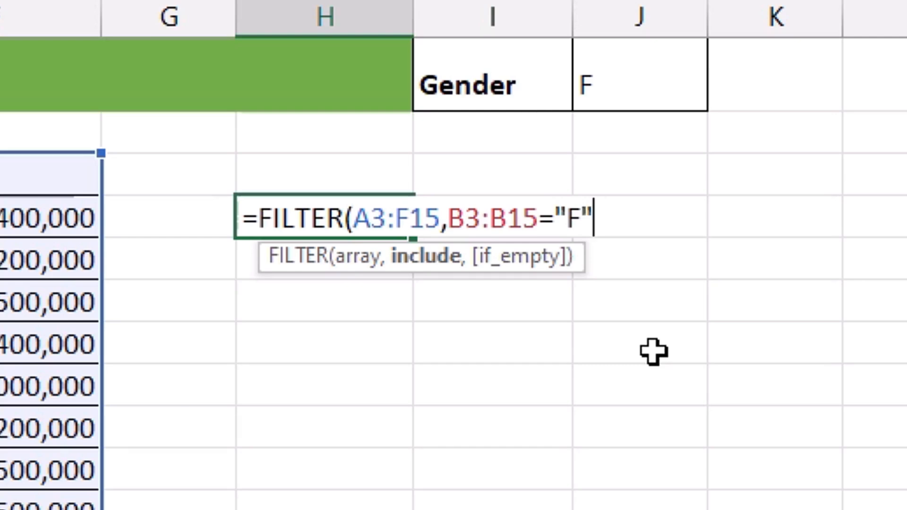
type(",")
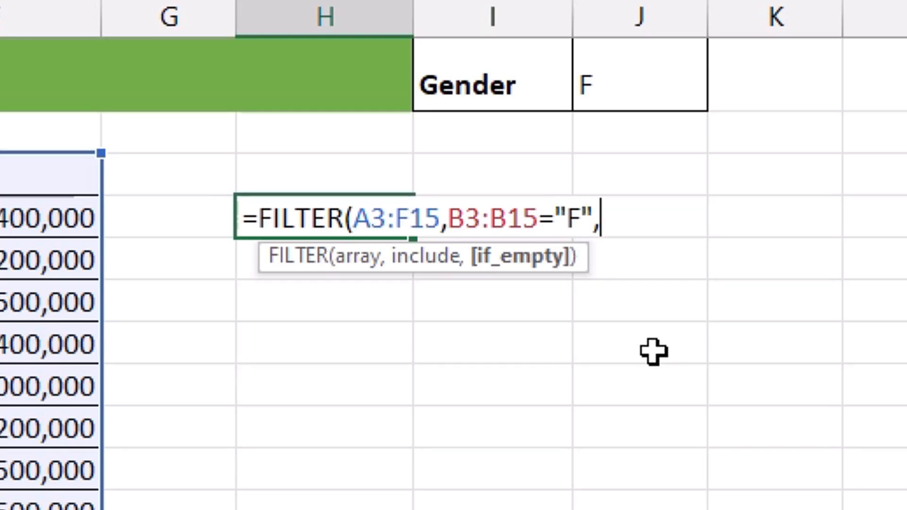
type("\"Not Found\"")
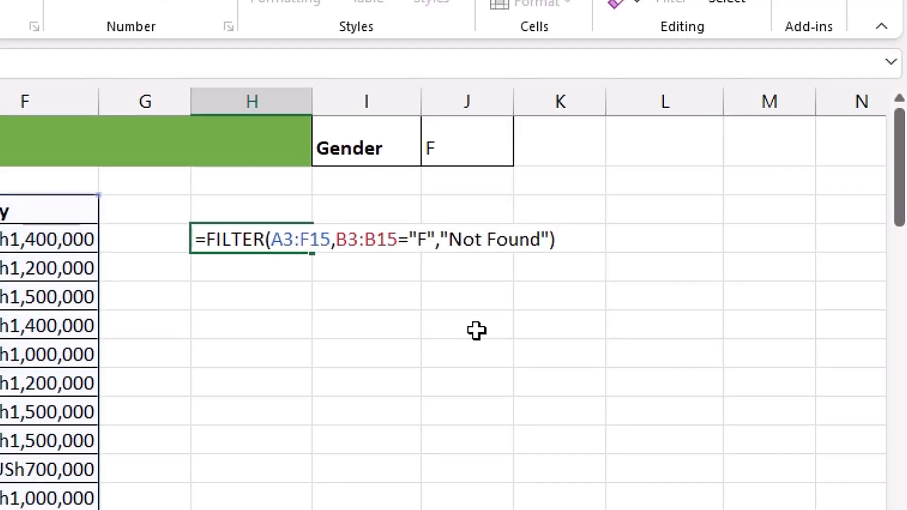
key("Return")
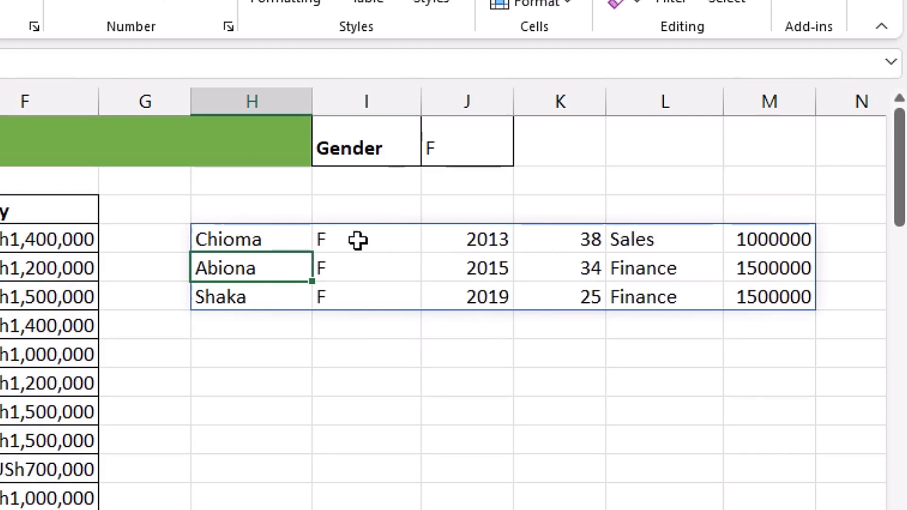
left_click_drag(358, 240, 355, 278)
left_click(273, 243)
left_click(431, 419)
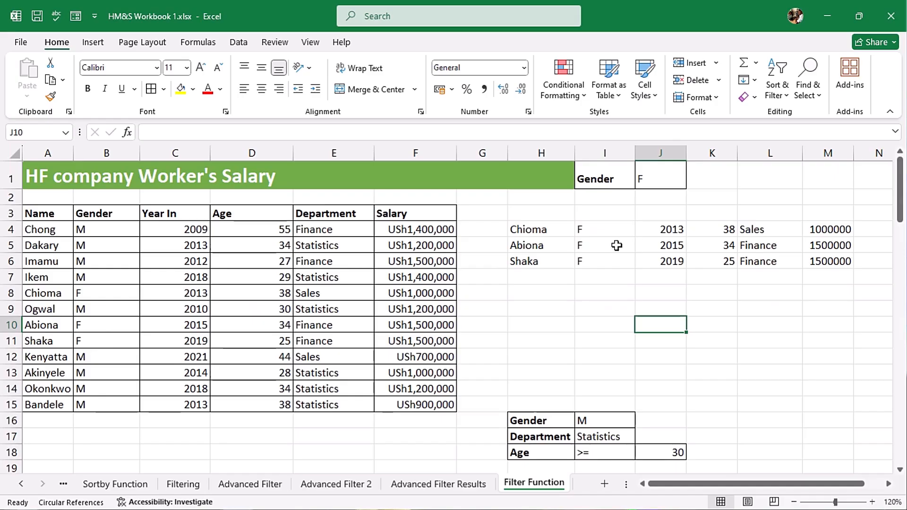
Copy the salary table's header row A3:F3 to H8:M8 and remove the borders from the copy
left_click_drag(46, 217, 387, 212)
key("ctrl+c")
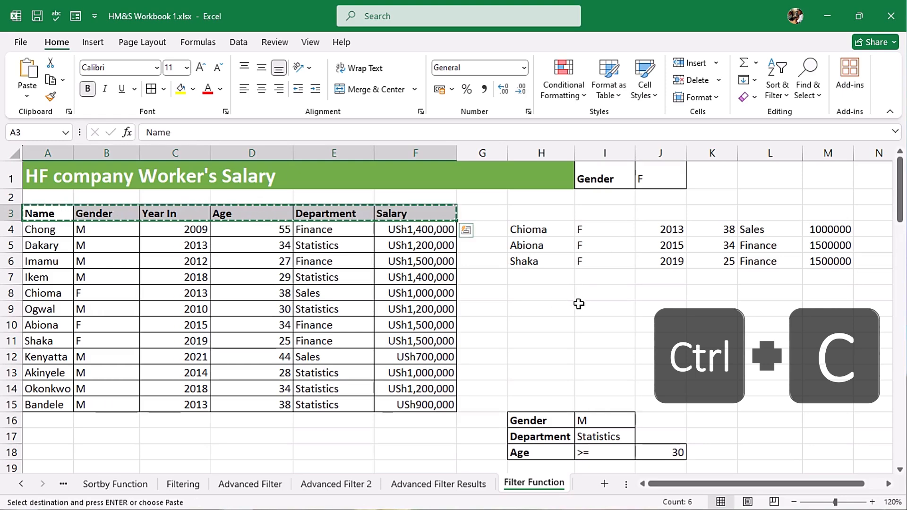
left_click(540, 295)
key("ctrl+v")
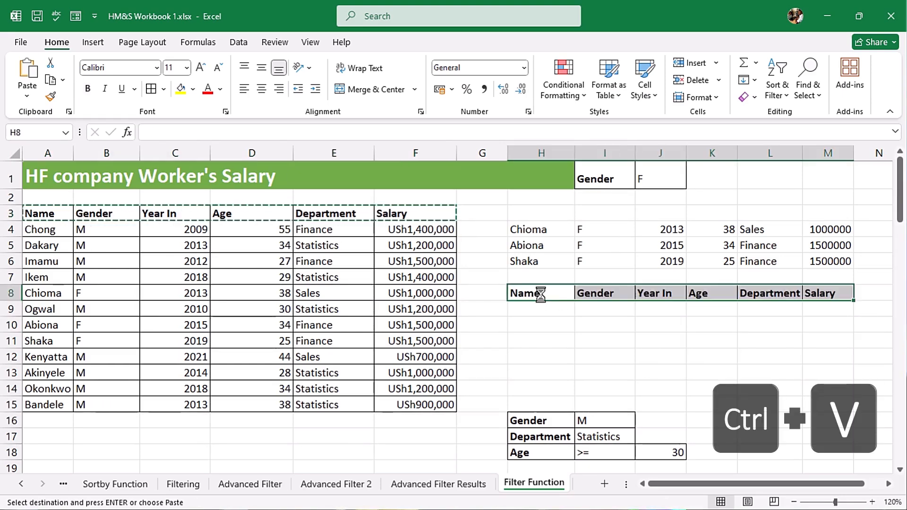
left_click(163, 88)
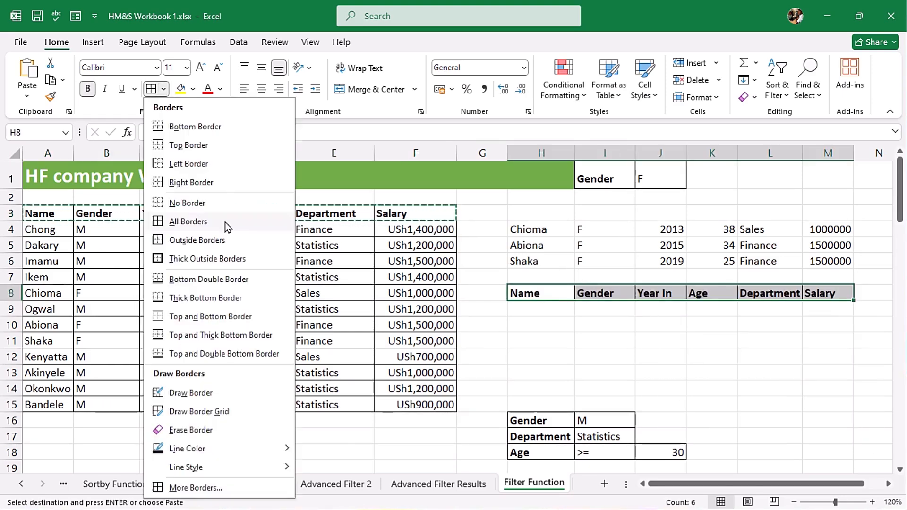
left_click(187, 202)
left_click(704, 342)
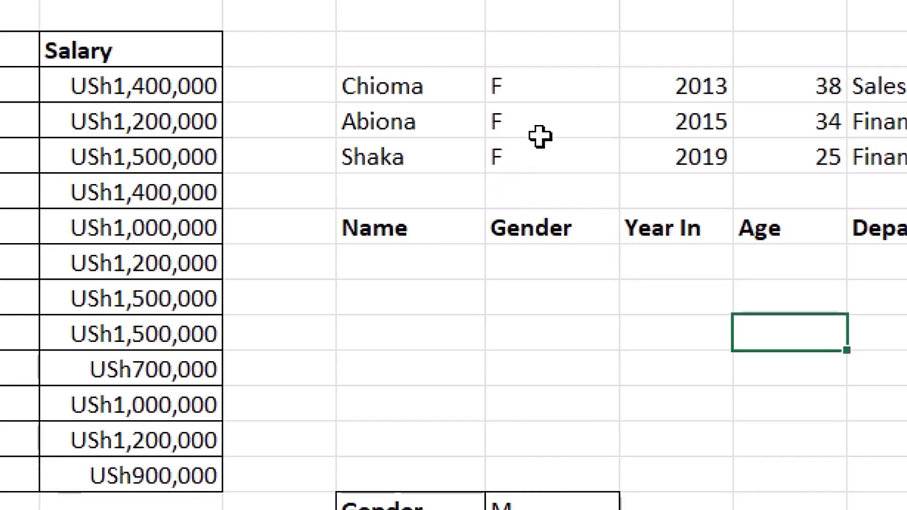
In H9, enter a FILTER formula returning A4:F15 rows where B4:B15 equals J1, without an if-empty argument
left_click(389, 261)
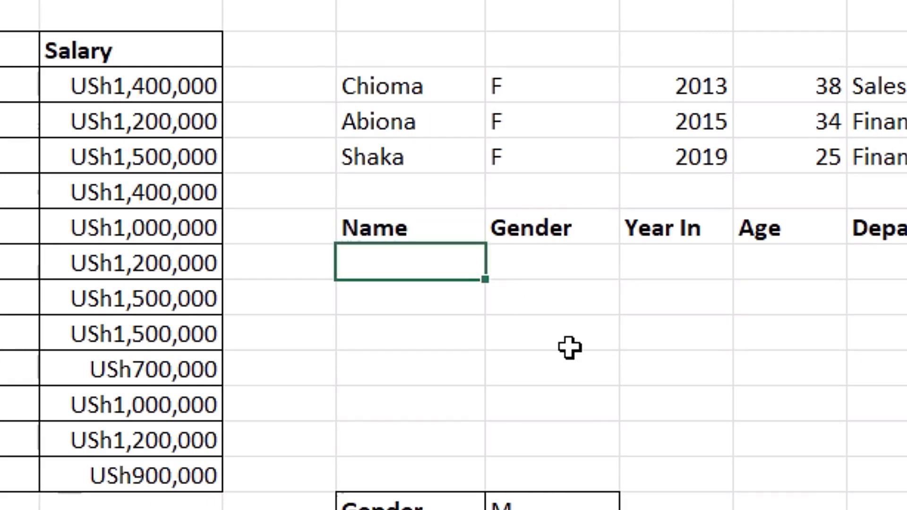
type("=fil")
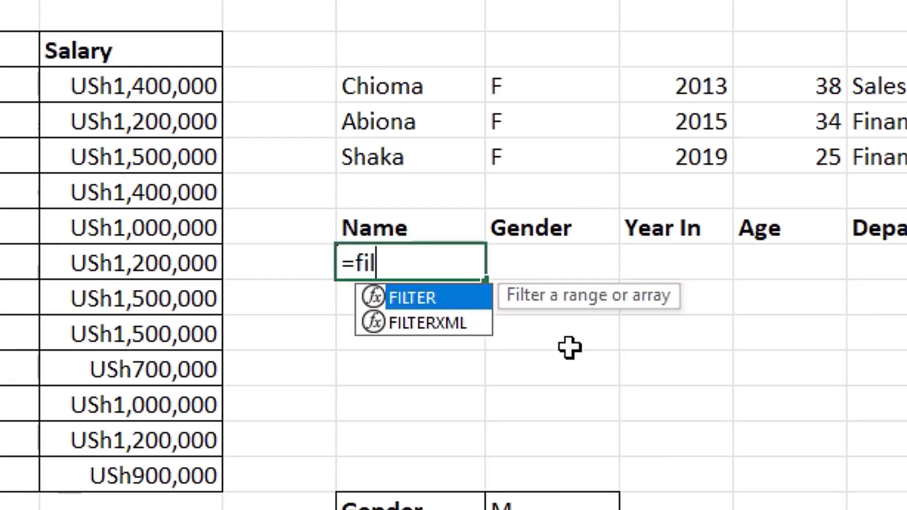
key("Tab")
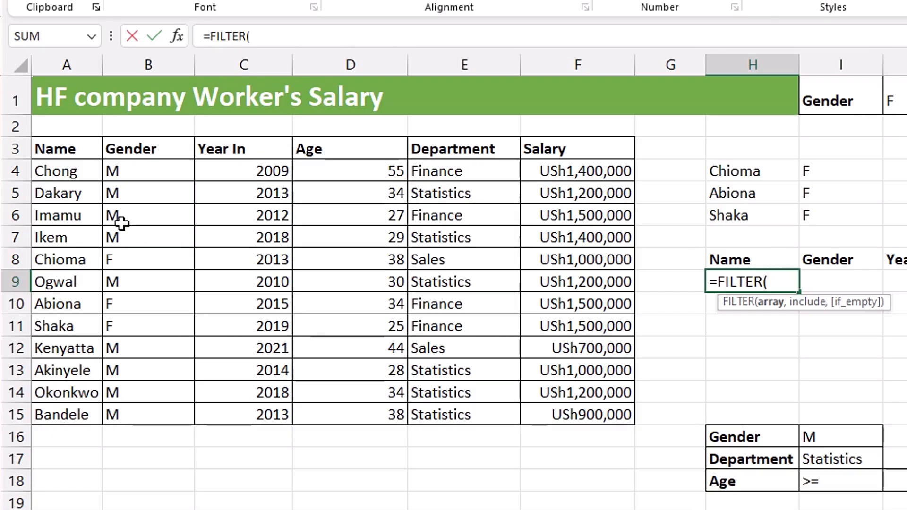
left_click_drag(83, 172, 580, 422)
type(",")
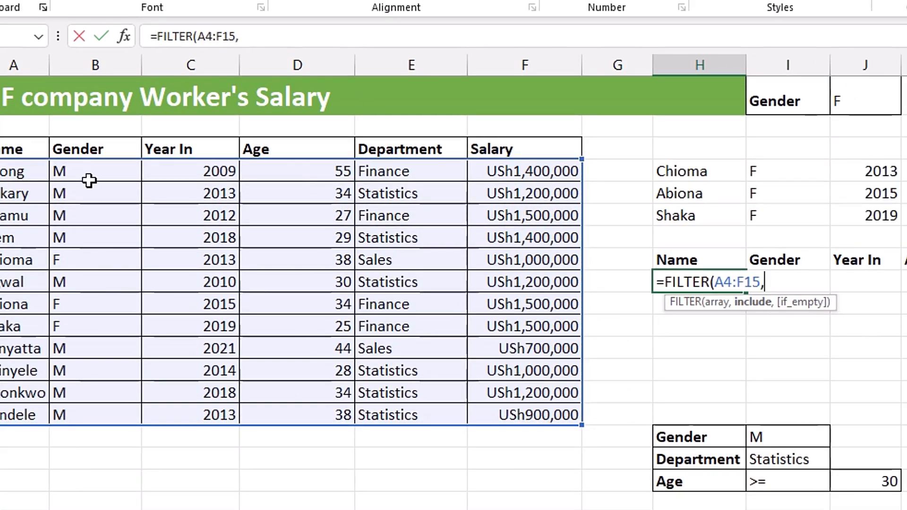
left_click_drag(90, 174, 95, 417)
type("=")
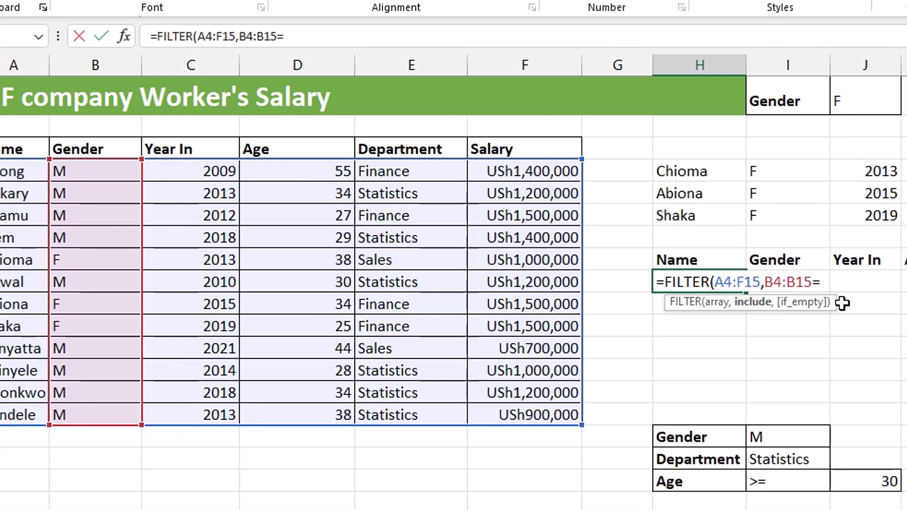
left_click(874, 99)
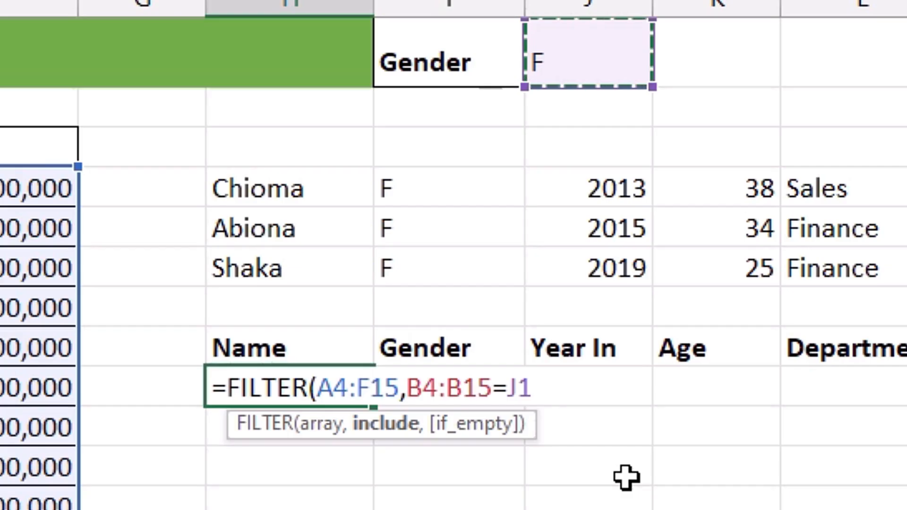
type(",")
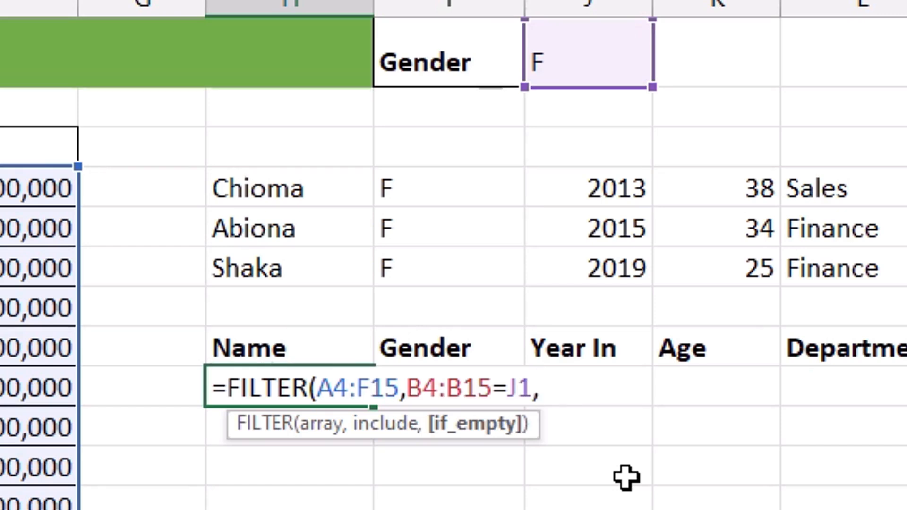
key("BackSpace")
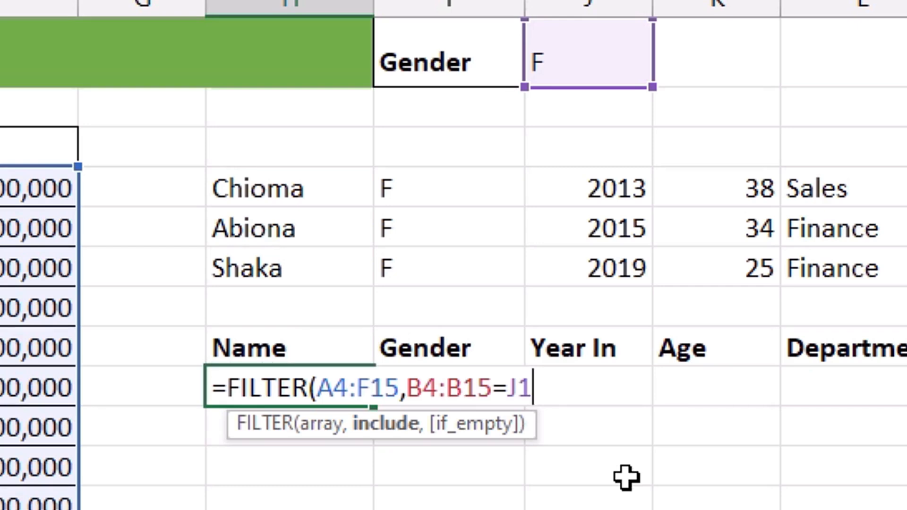
type(")")
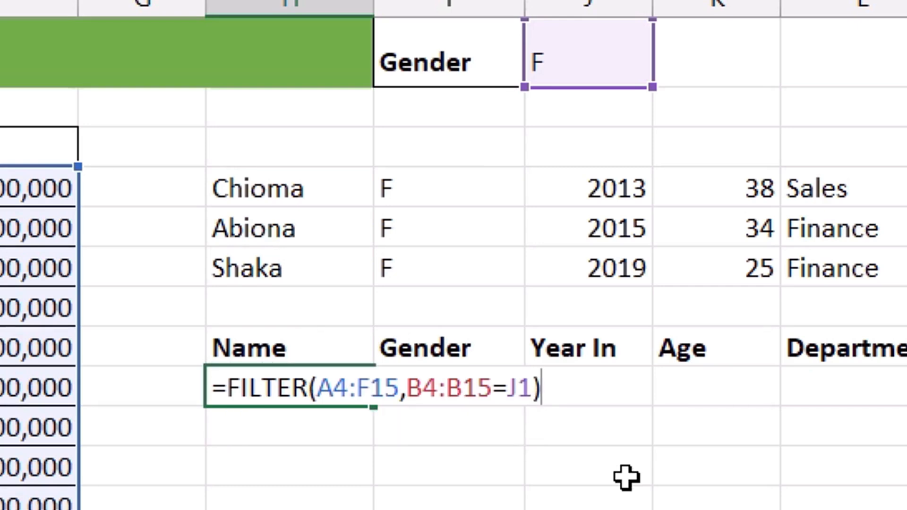
key("Return")
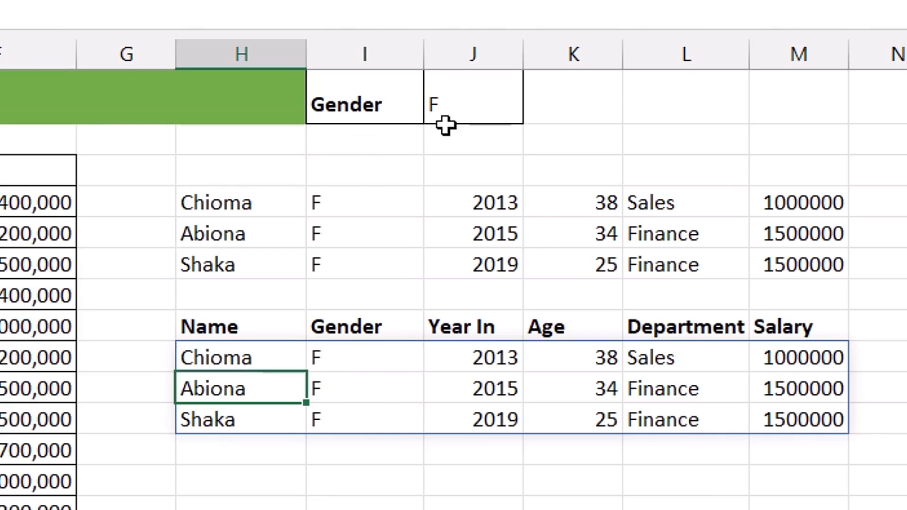
Change the Gender criterion in J1 to M
left_click(461, 94)
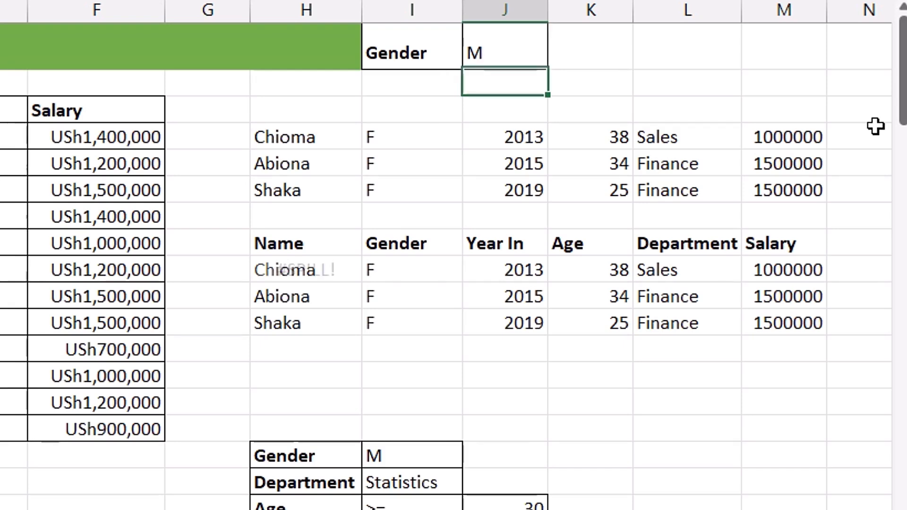
key("Return")
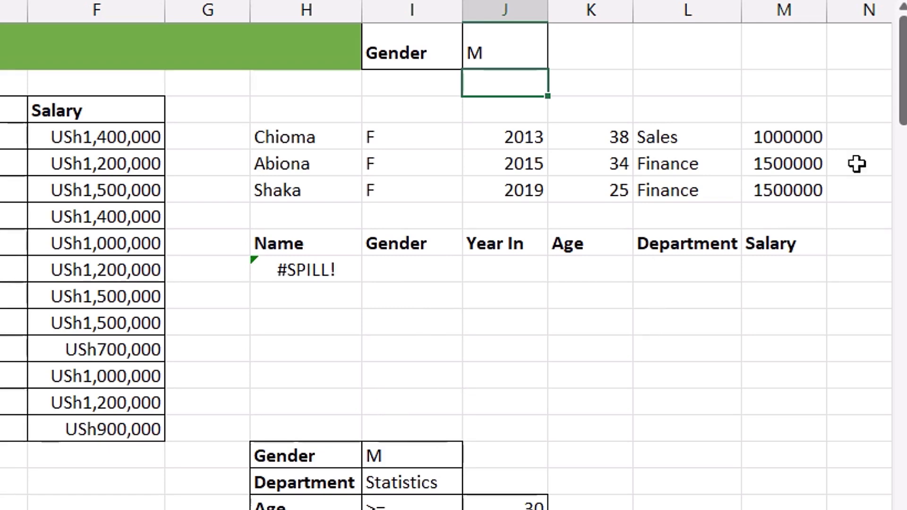
left_click_drag(902, 76, 903, 82)
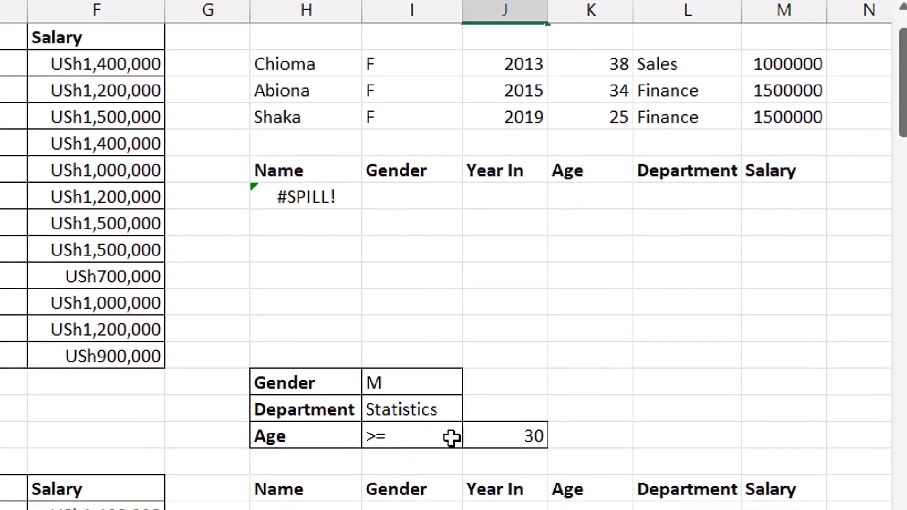
Move the criteria block H16:J18 and the header row beneath it down to H19:M22, directly below each other, clearing the spill range
left_click_drag(301, 384, 474, 435)
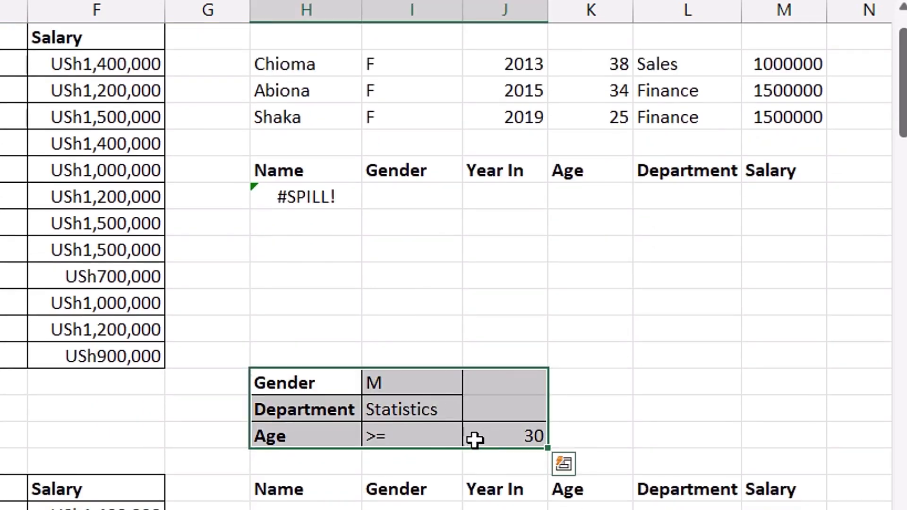
left_click_drag(397, 449, 395, 461)
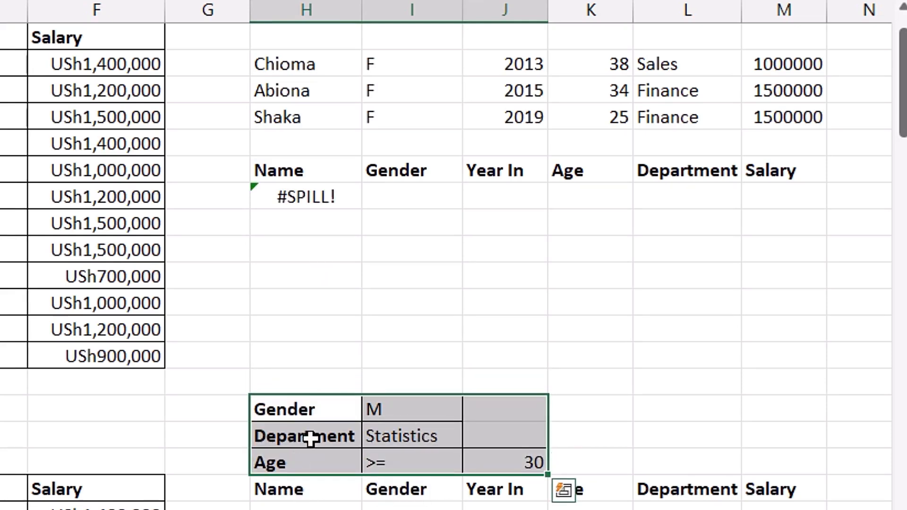
left_click_drag(303, 405, 804, 496)
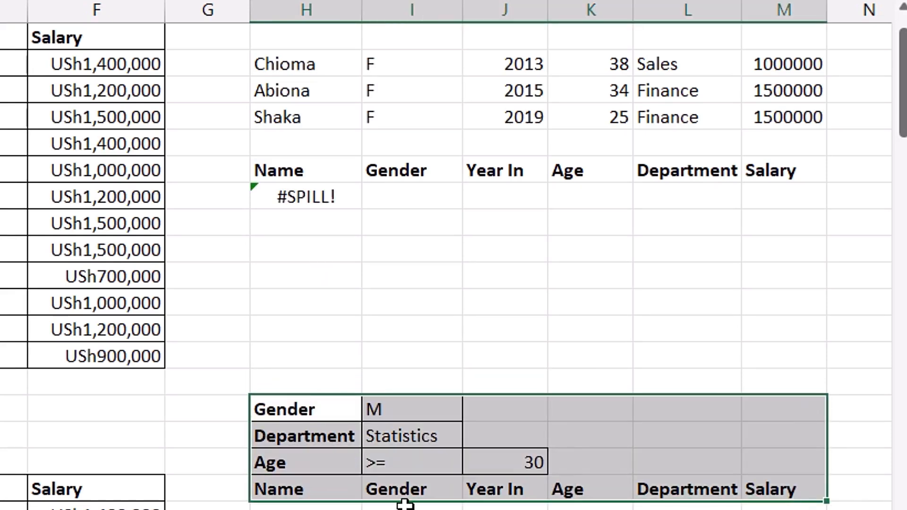
left_click_drag(388, 502, 389, 509)
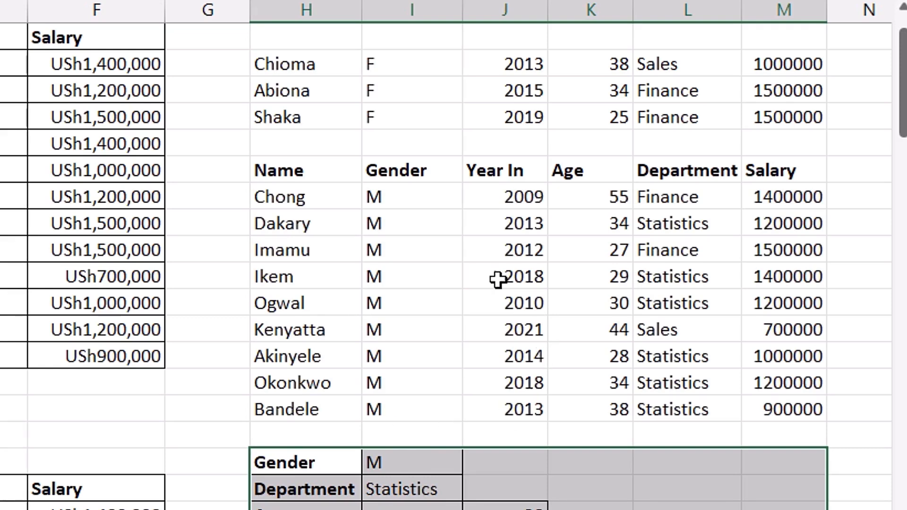
Compare the FILTER formulas in H4 and H9 with the formula shown for their spilled cells H5 and H11
left_click_drag(900, 91, 899, 71)
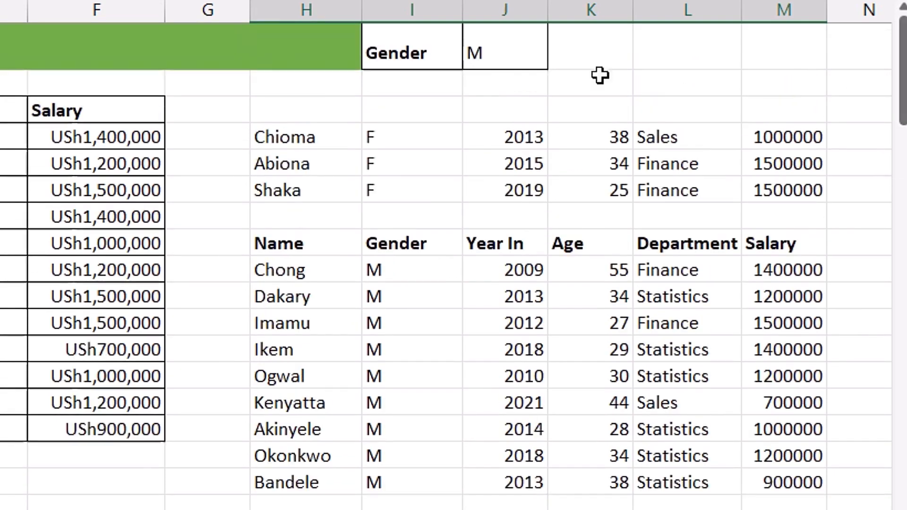
double_click(299, 138)
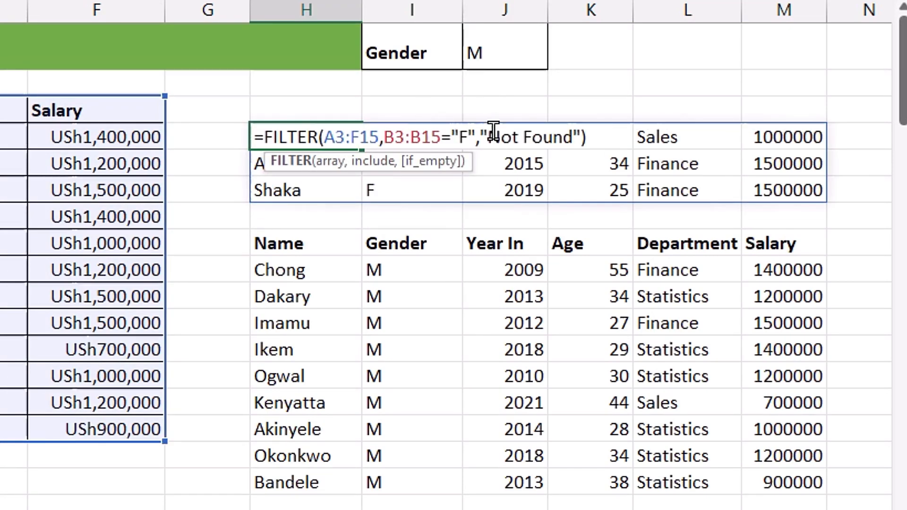
left_click(310, 269)
double_click(308, 270)
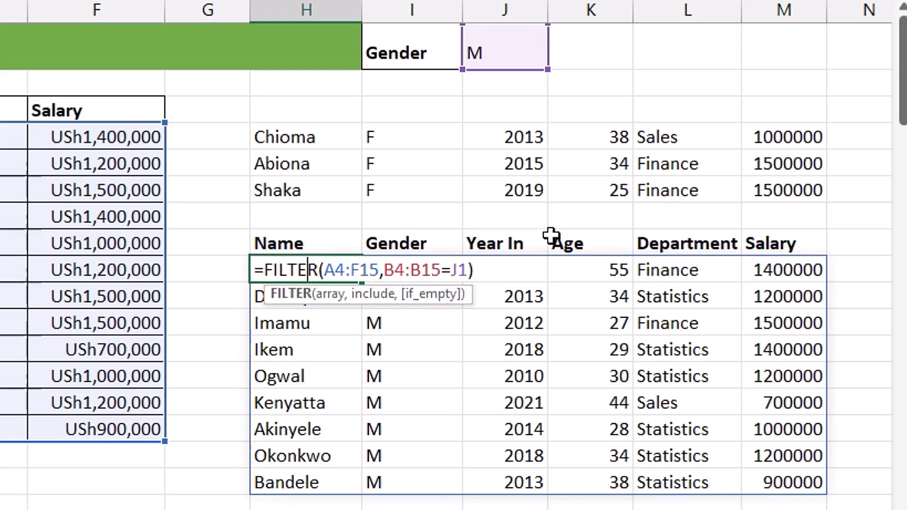
key("Escape")
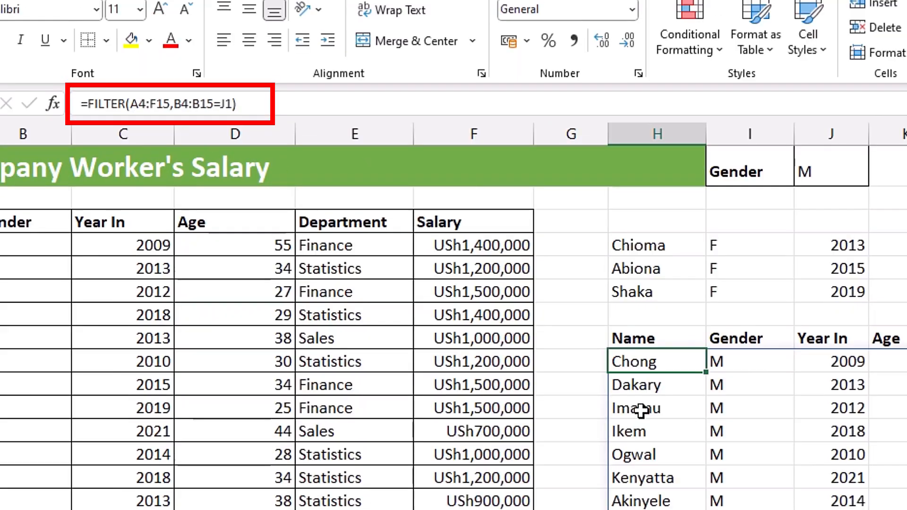
left_click(641, 410)
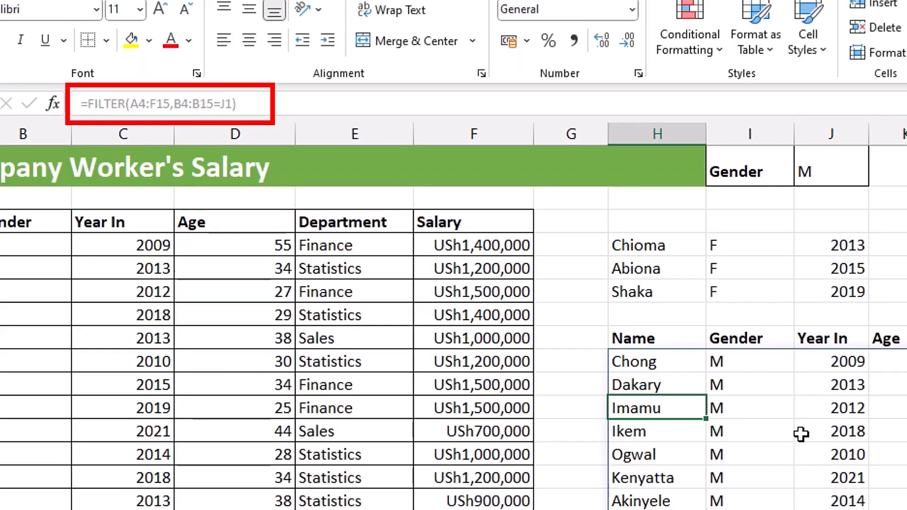
left_click(638, 242)
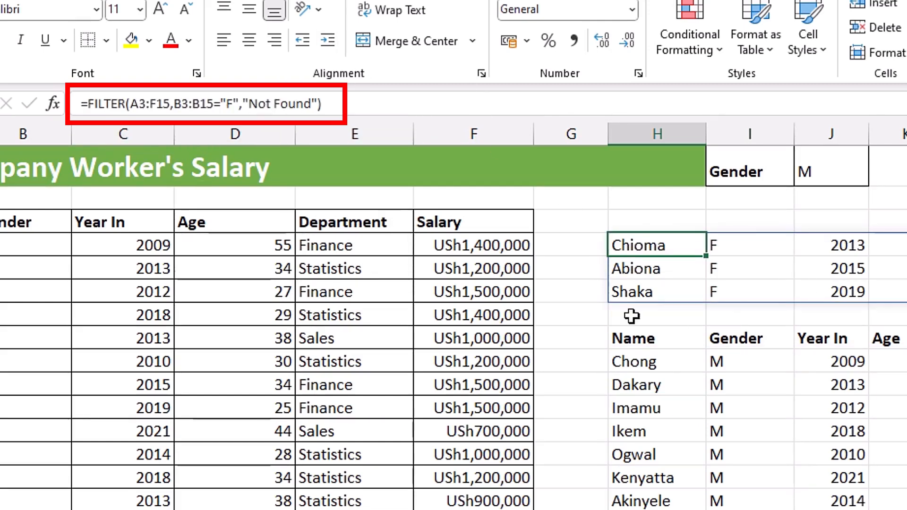
left_click(639, 269)
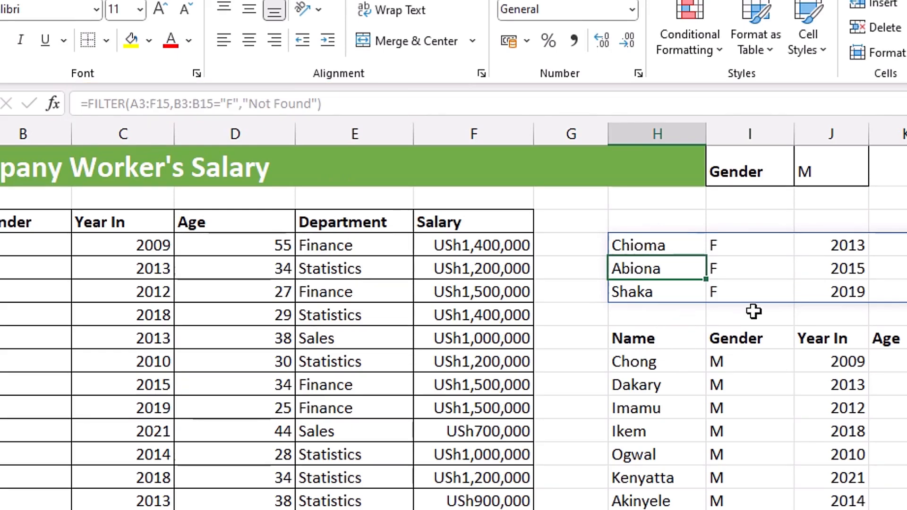
Check the Gender, Age and Department values in rows 21 and 22 of the second table against the criteria in H19:J21
scroll(754, 312, "down", 5)
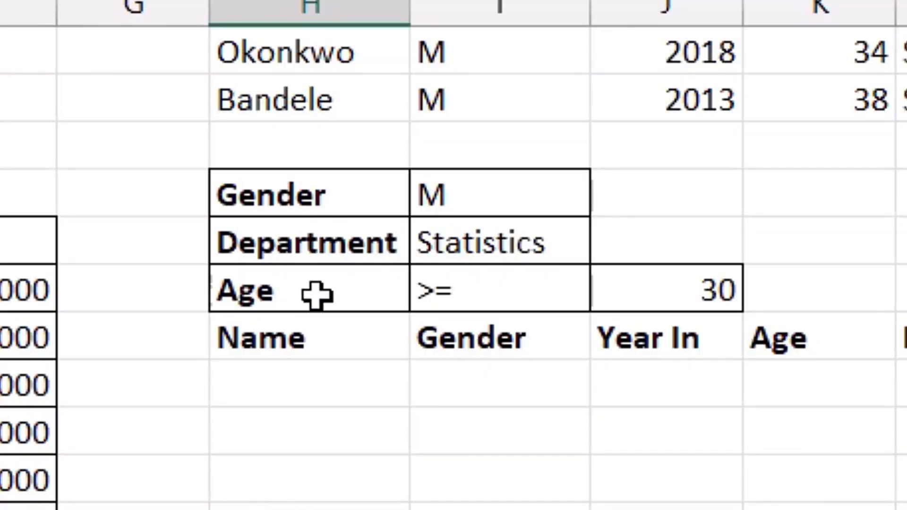
left_click(369, 380)
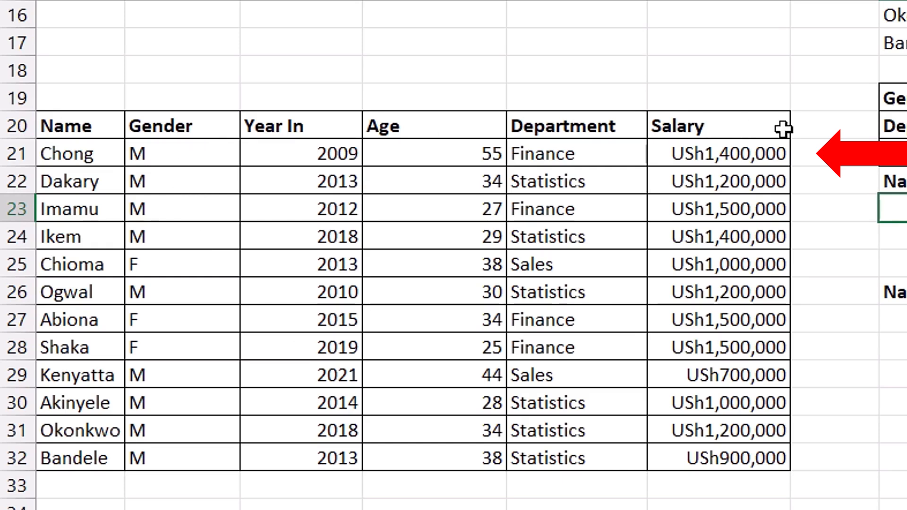
left_click(197, 163)
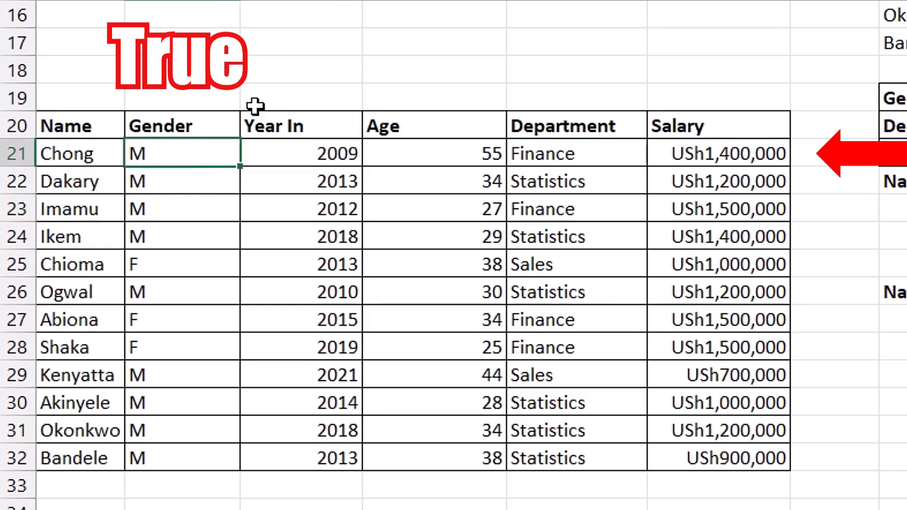
left_click(429, 151)
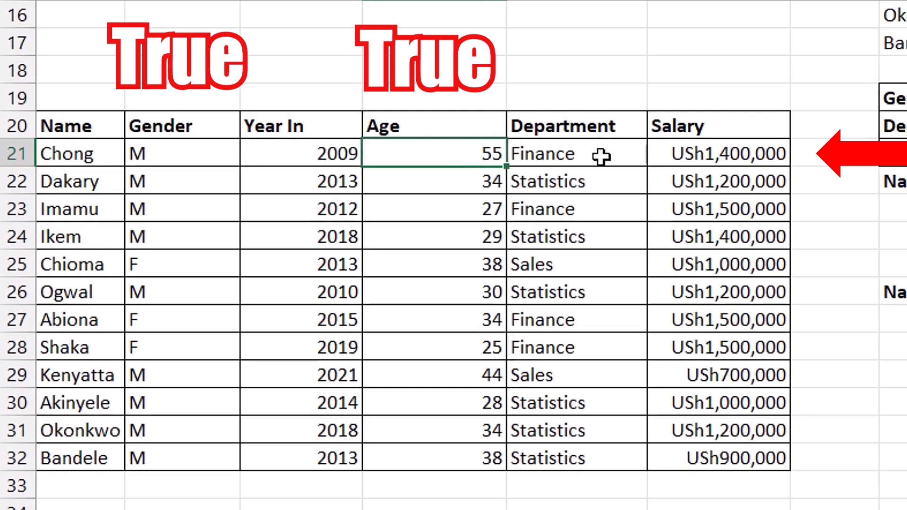
left_click(562, 155)
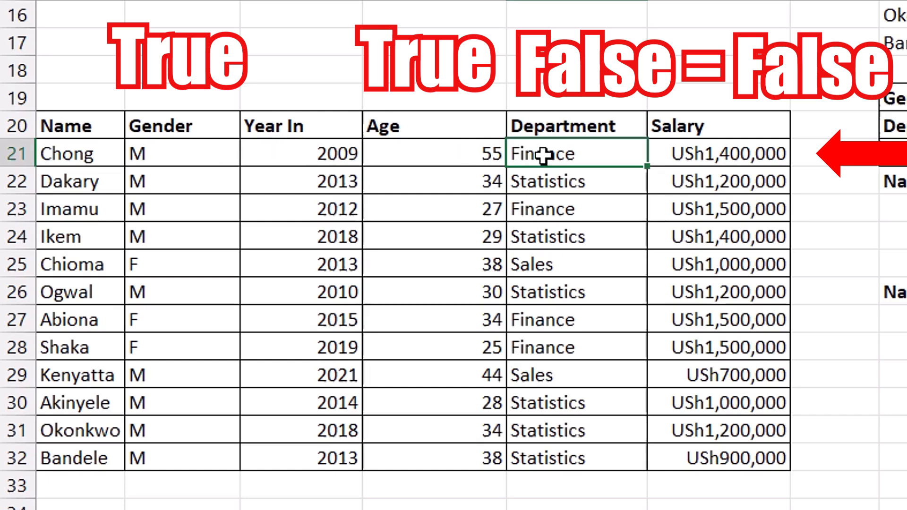
left_click_drag(63, 150, 603, 158)
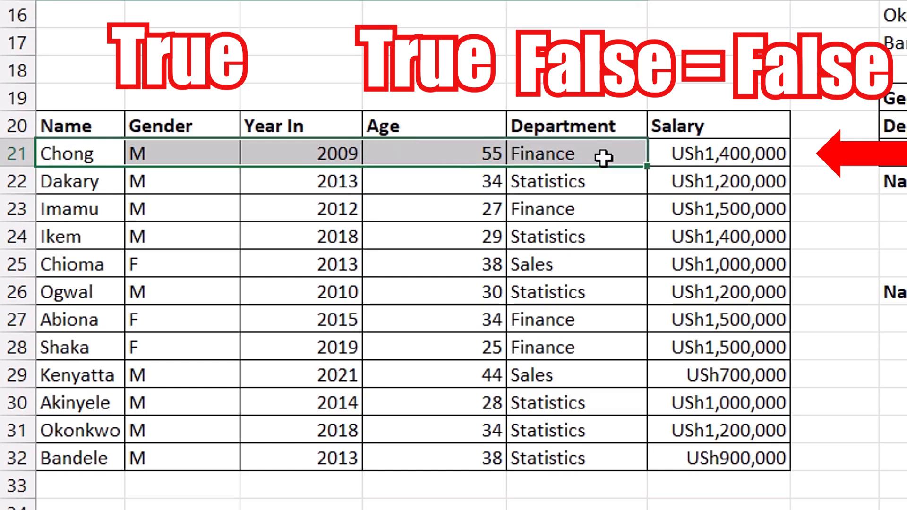
left_click(96, 182)
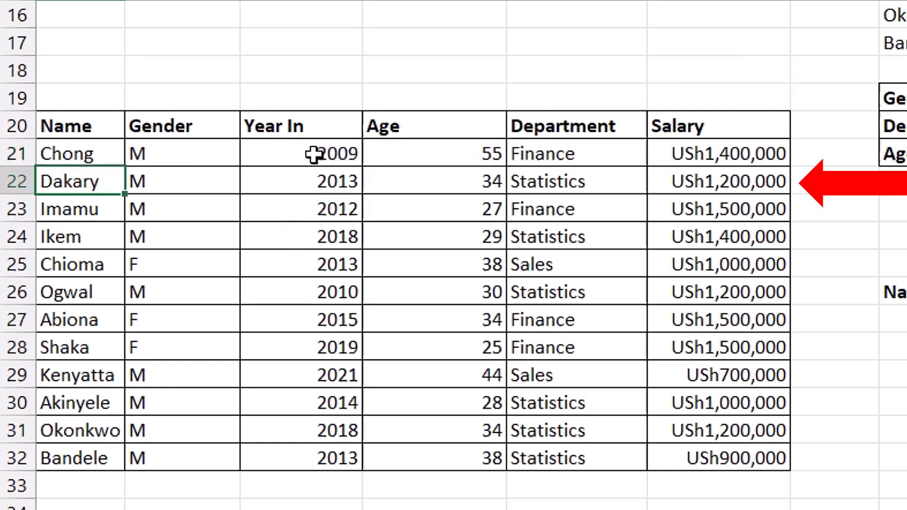
left_click(174, 187)
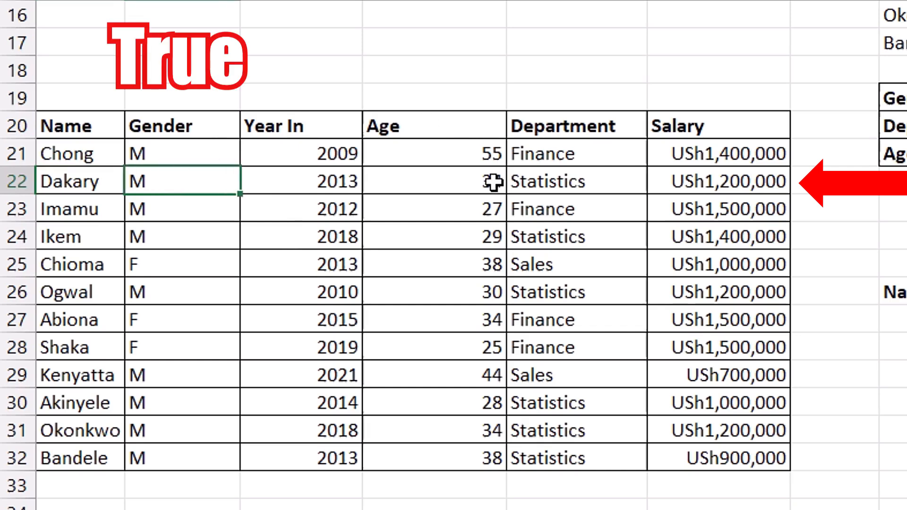
left_click(422, 180)
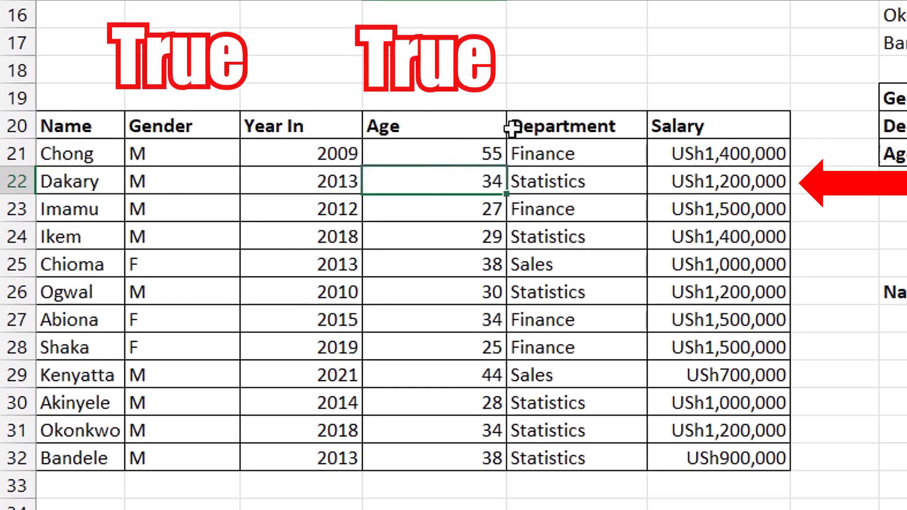
left_click(552, 185)
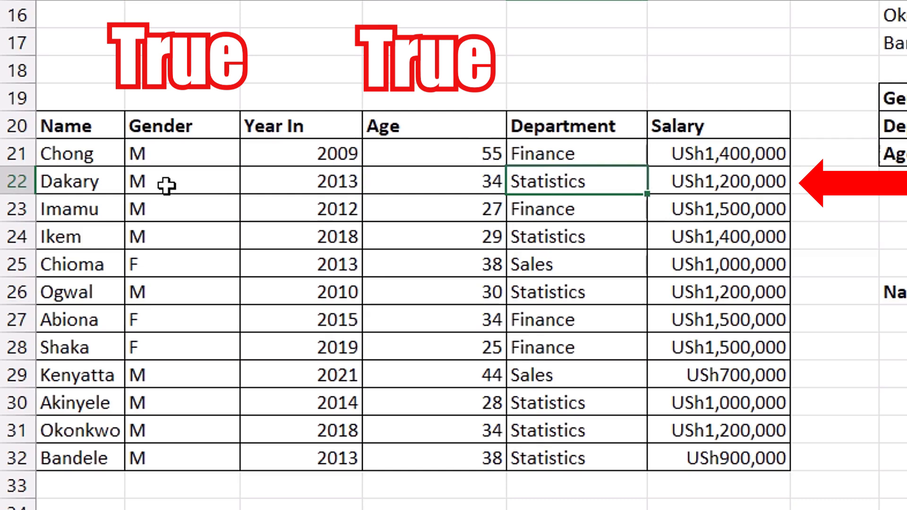
left_click_drag(158, 184, 675, 187)
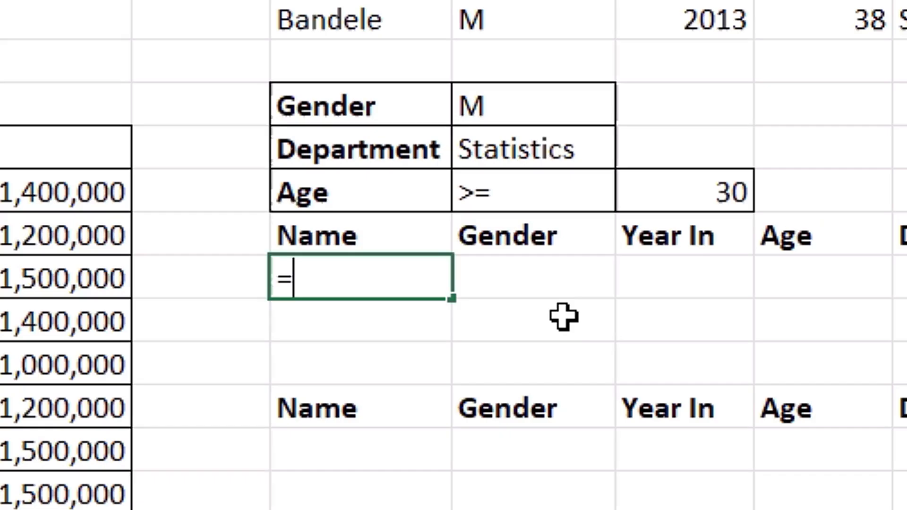
Begin a FILTER formula in H23 with array A21:F32 and the gender condition B21:B32=I19
type("fil")
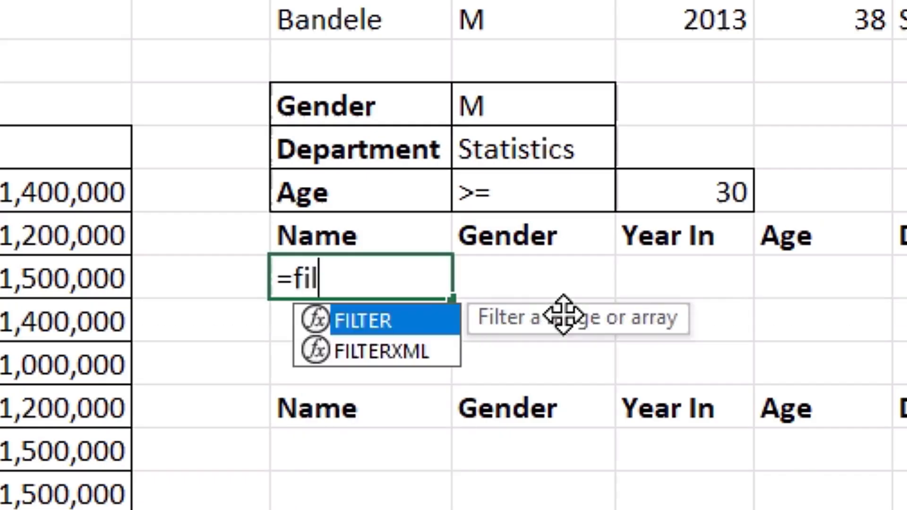
key("Tab")
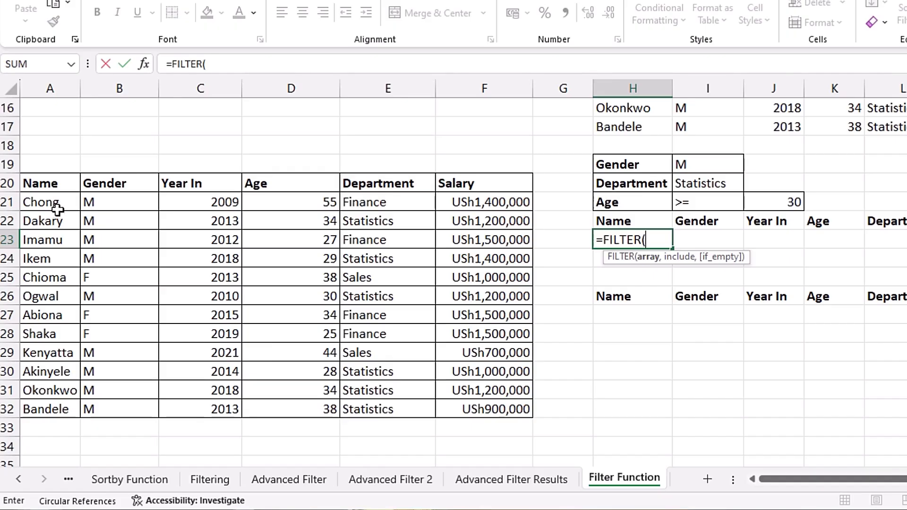
left_click_drag(51, 203, 504, 407)
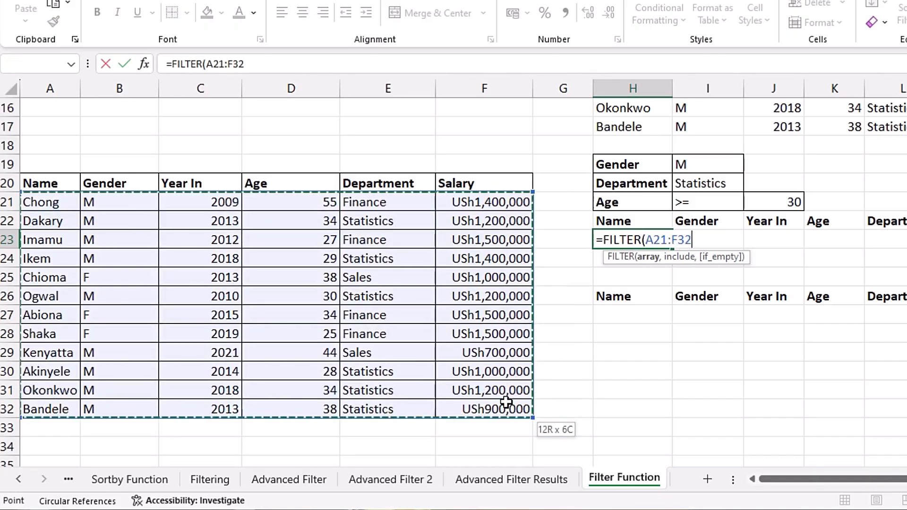
type(",")
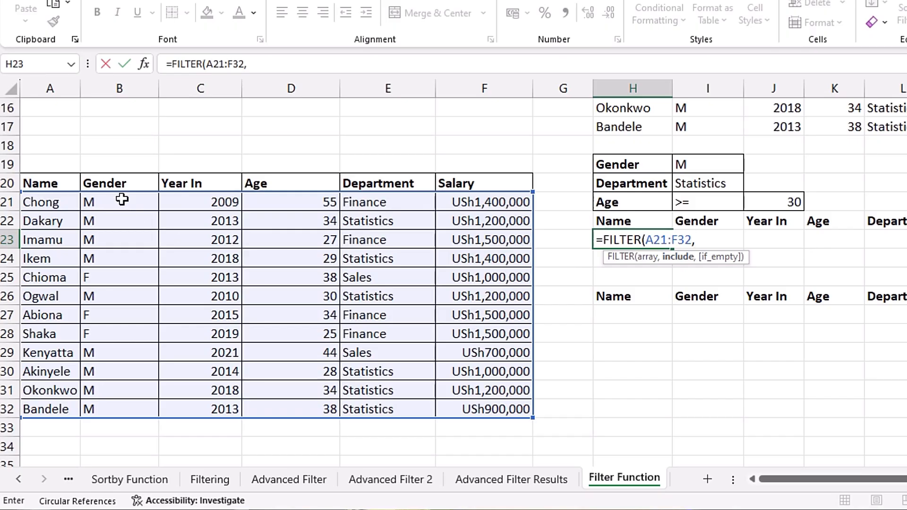
left_click_drag(122, 200, 122, 408)
type("=")
left_click(699, 168)
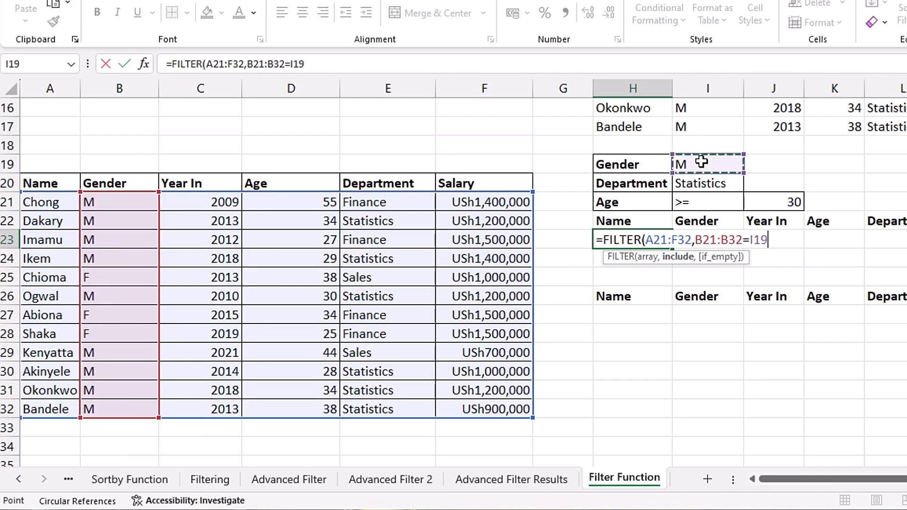
type(",")
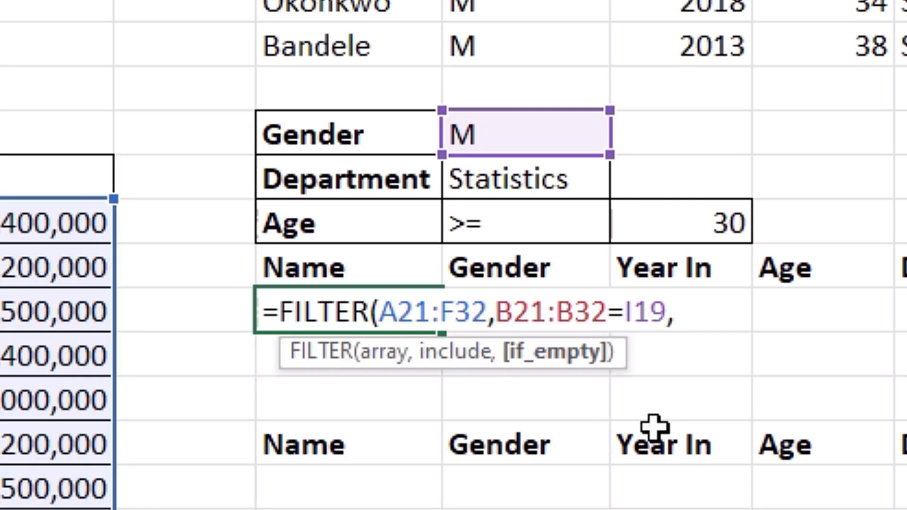
key("BackSpace")
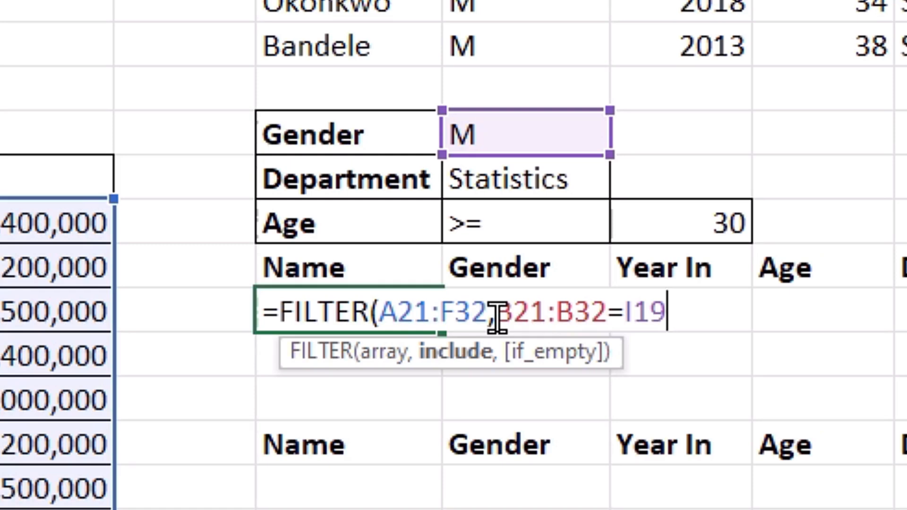
Enclose the condition B21:B32=I19 in parentheses within the H23 formula
key("Left")
key("Left")
key("Left")
key("Left")
key("Left")
key("Left")
key("Left")
key("Left")
key("Left")
key("Left")
key("Left")
type("(")
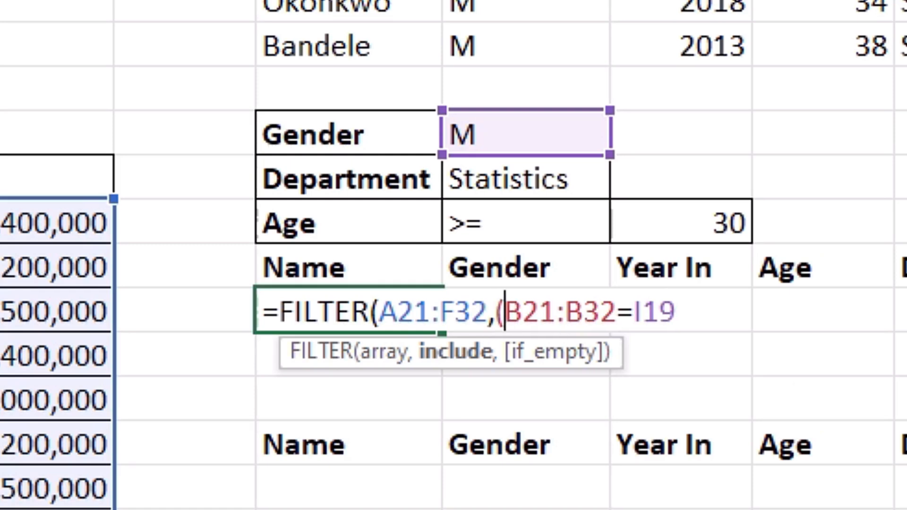
left_click(689, 306)
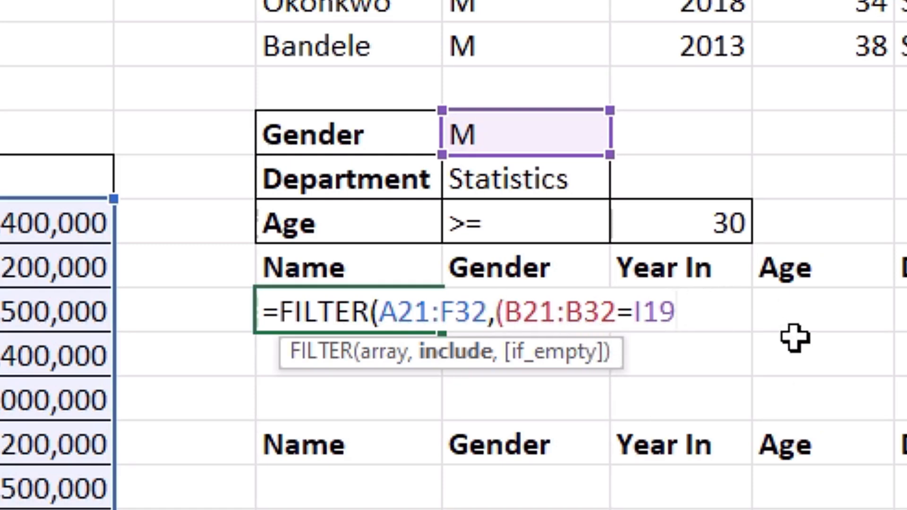
type(")")
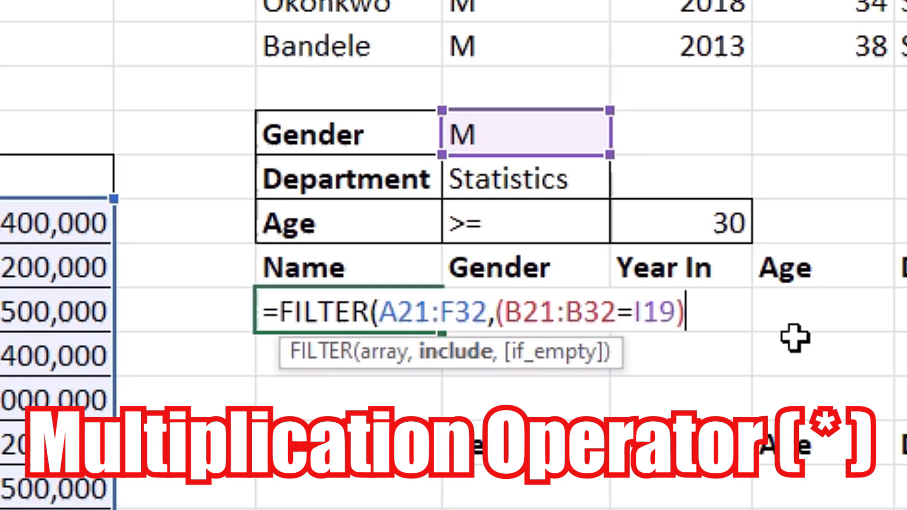
Extend the H23 FILTER formula by multiplying the gender condition by the department condition (E21:E32=I20)
type("*")
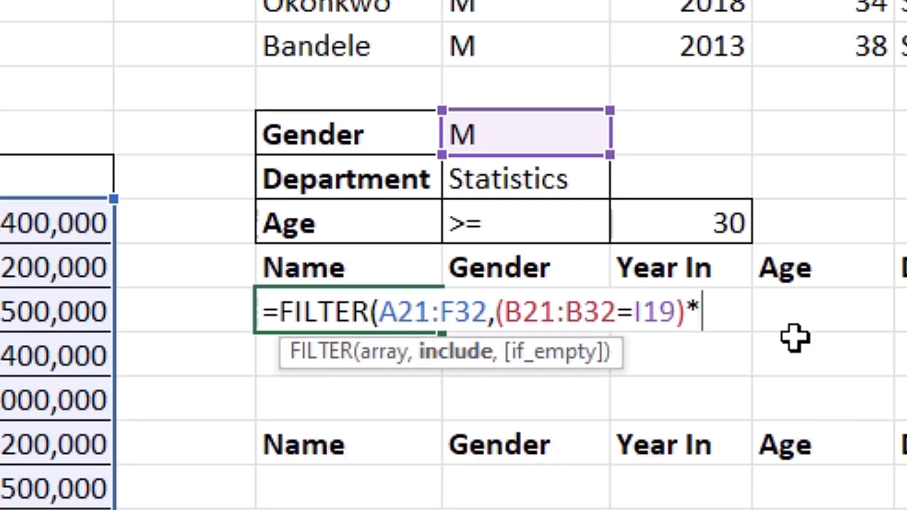
type("(")
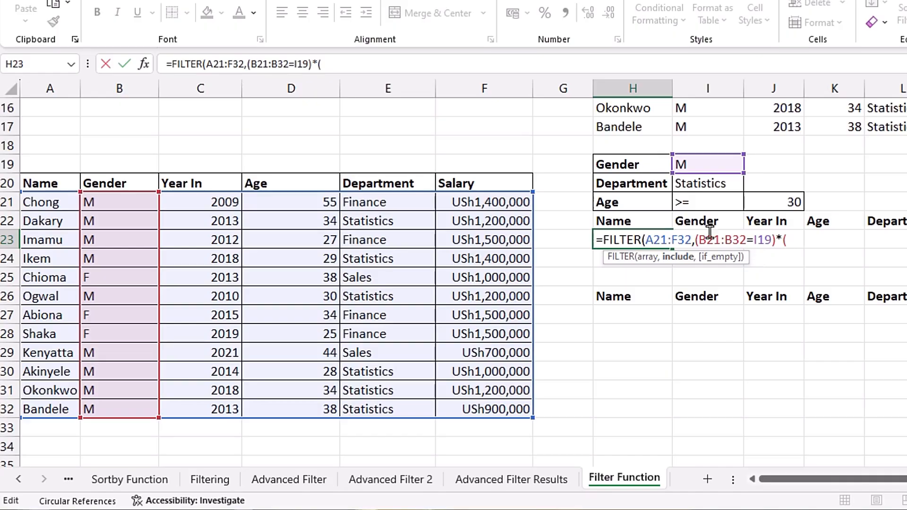
left_click_drag(376, 202, 366, 409)
type("=")
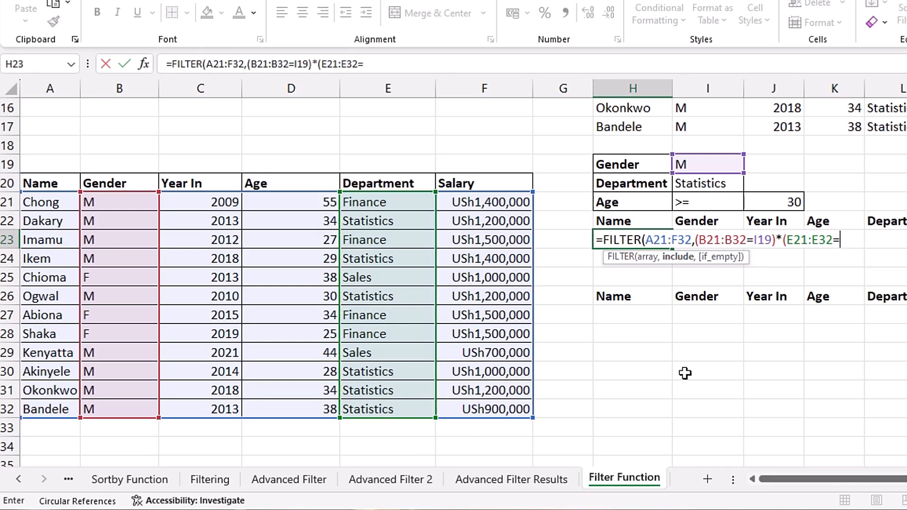
left_click(696, 187)
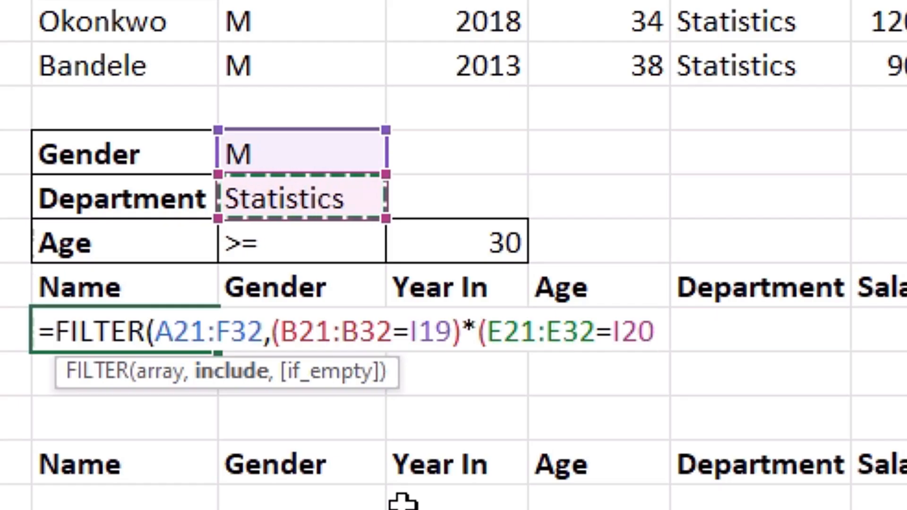
type(")")
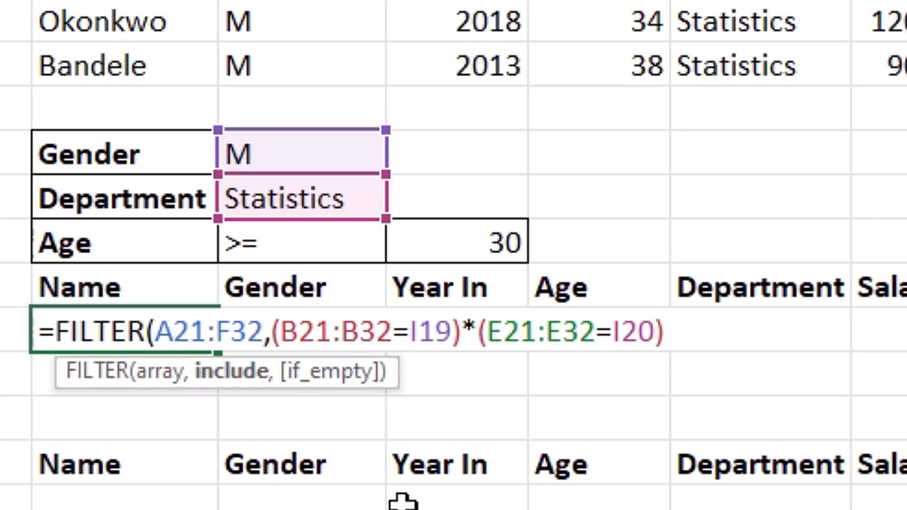
Multiply the H23 FILTER conditions by the age condition (D21:D32>=J21)
type("*(")
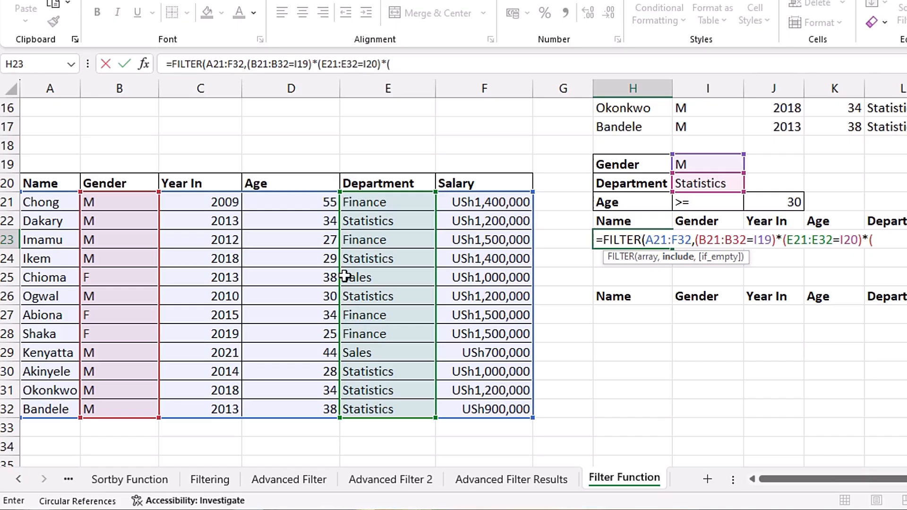
left_click_drag(309, 202, 302, 409)
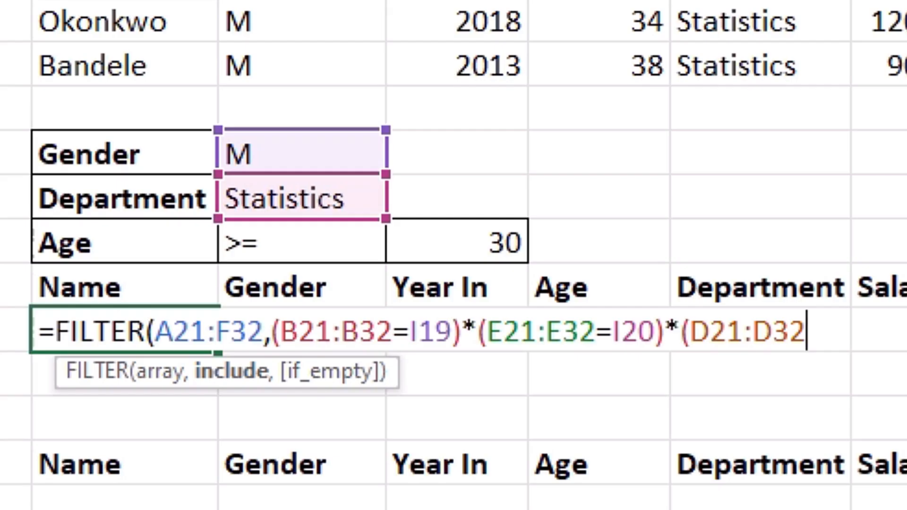
type(">=")
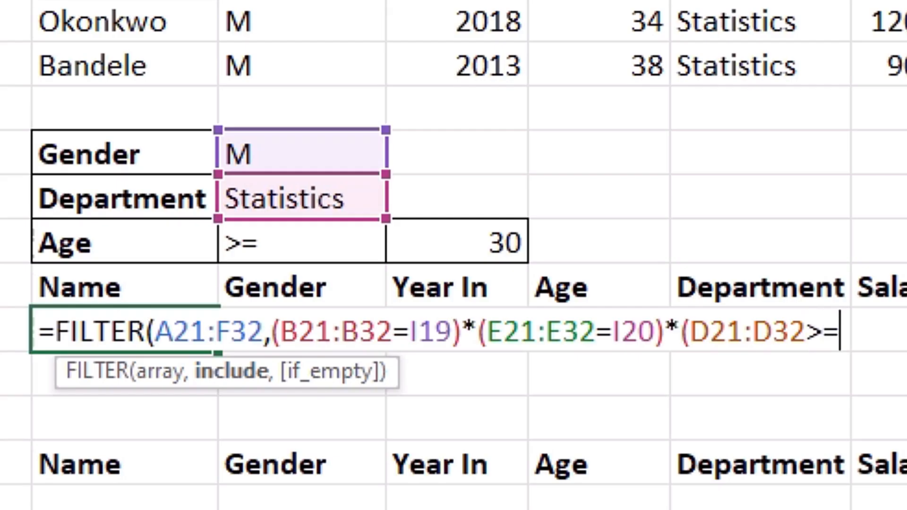
left_click(457, 243)
type(")")
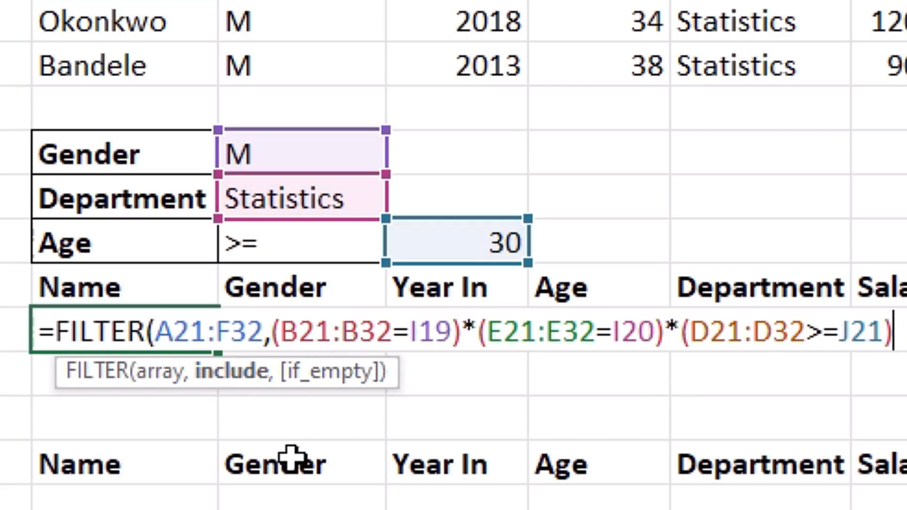
Evaluate the three multiplied conditions inside the H23 formula as an array and restore the original expression
left_click_drag(270, 330, 892, 333)
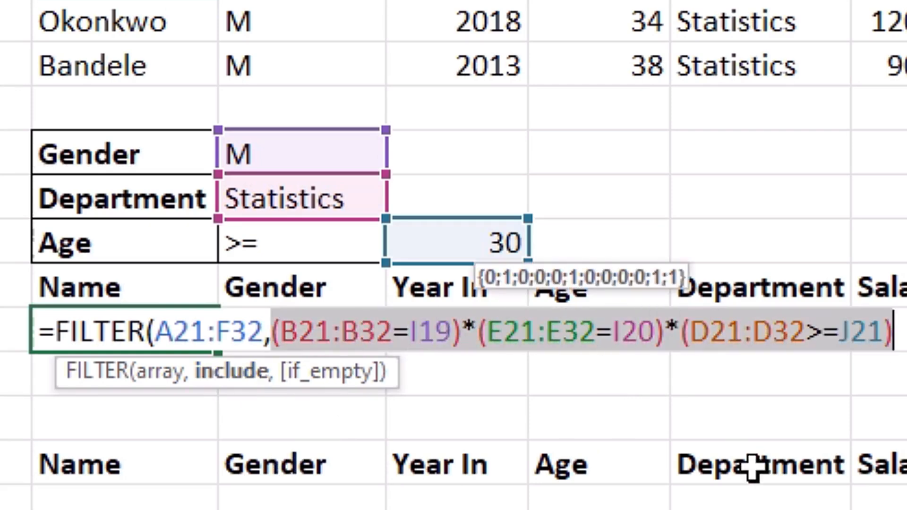
key("F9")
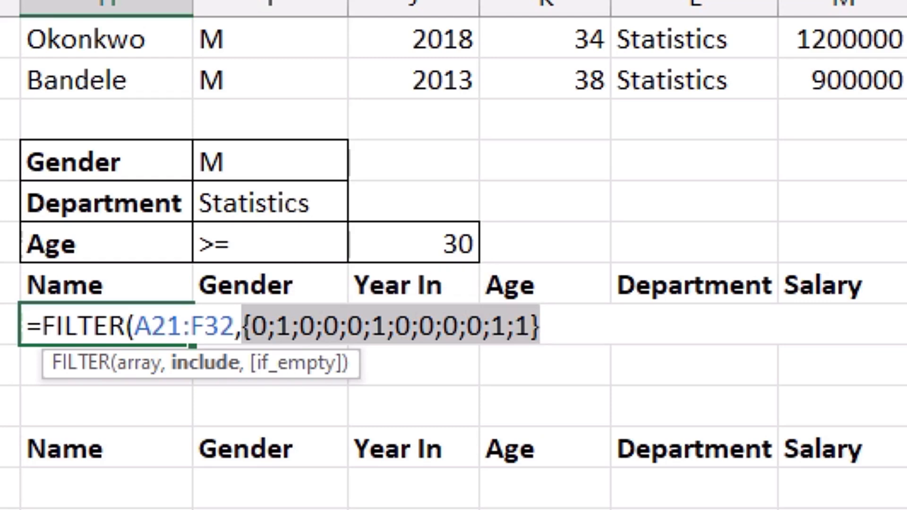
key("ctrl+z")
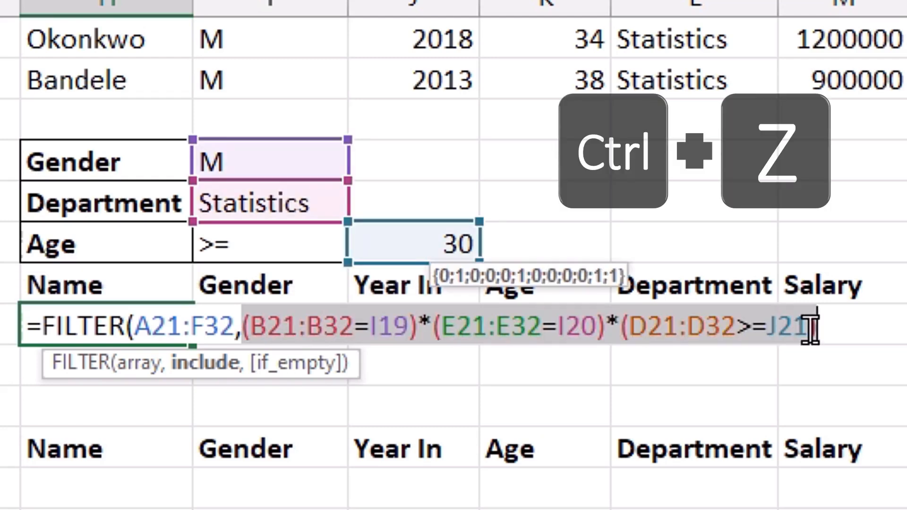
Complete and enter the FILTER formula in H23, and move the header row H26:M26 down to H28:M28 to clear its spill range
left_click(837, 326)
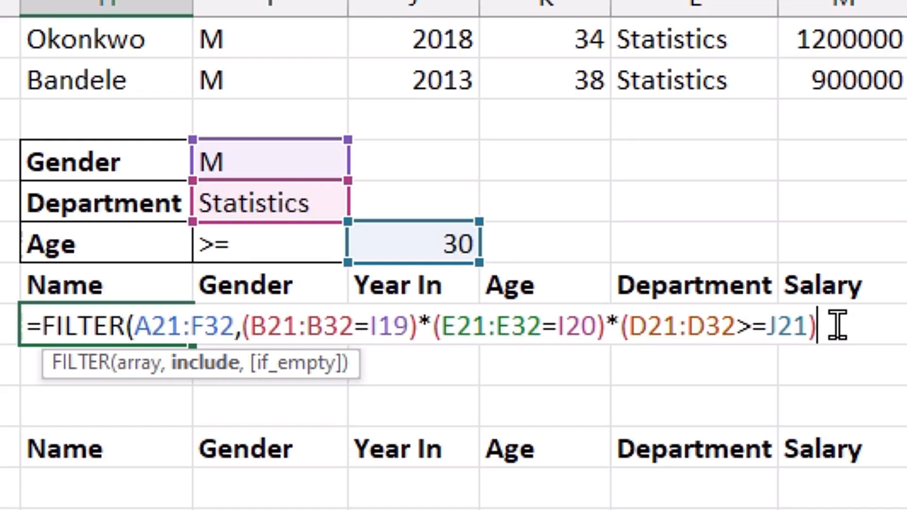
type(")")
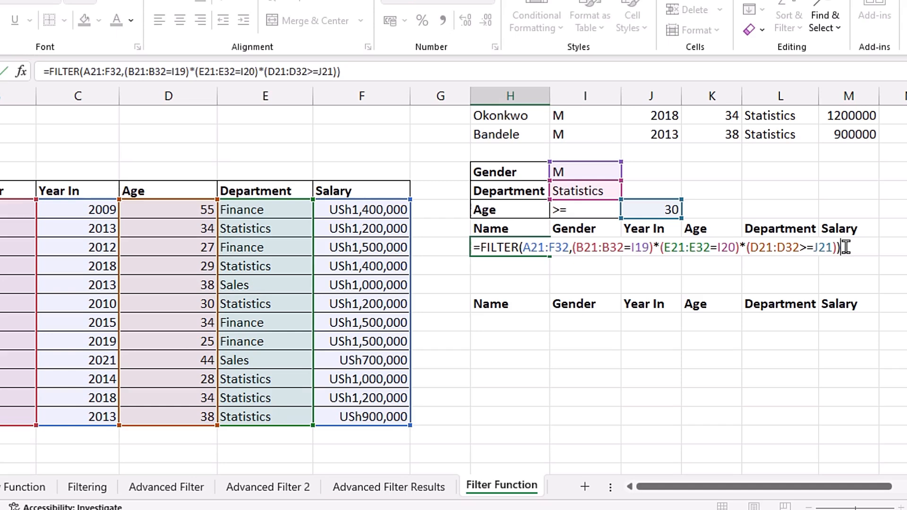
key("Return")
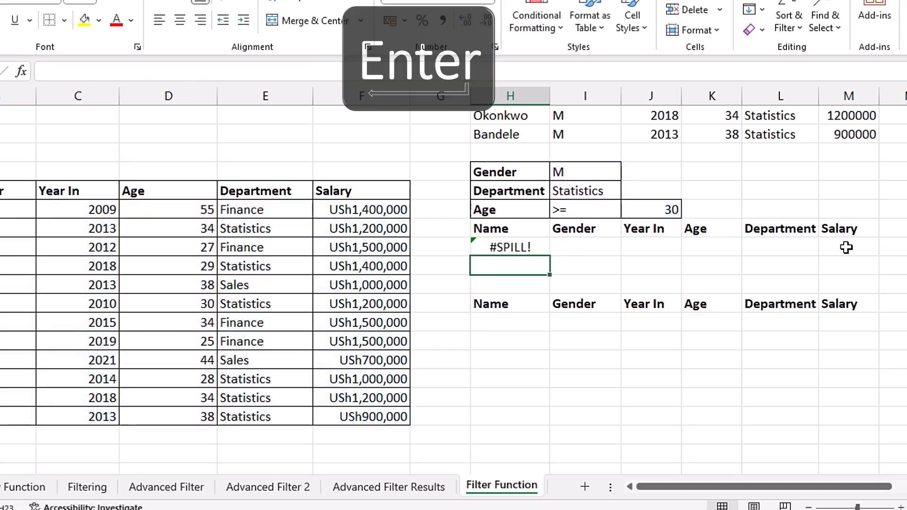
left_click_drag(492, 306, 835, 307)
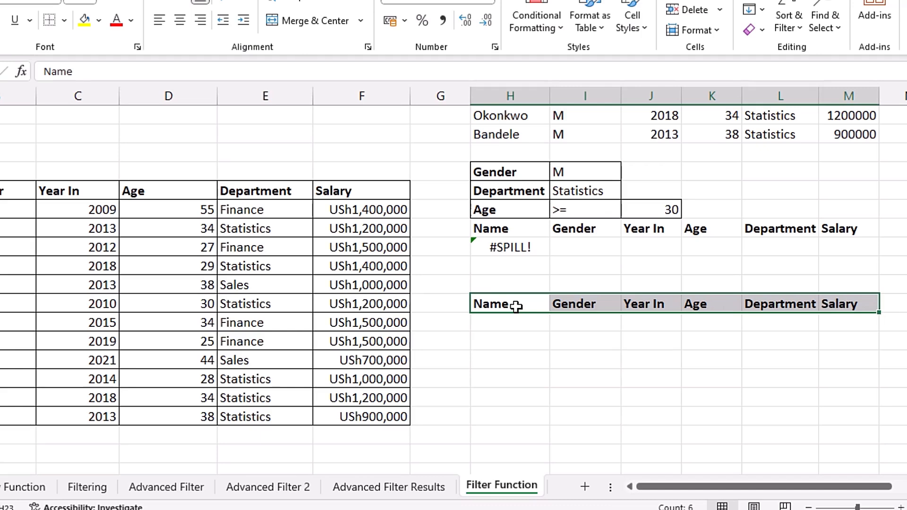
left_click_drag(517, 313, 516, 369)
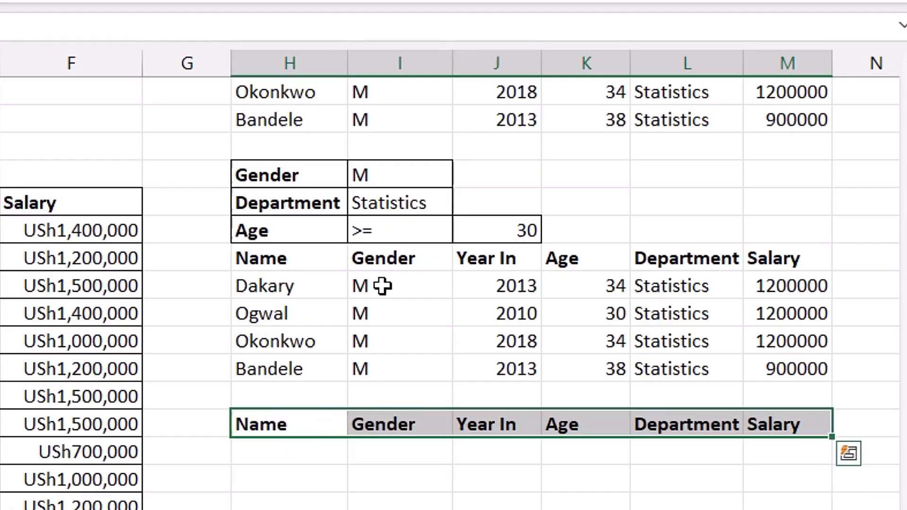
Check the Gender, Age and Department columns of the filtered records in H23:M26 against the criteria in H19:J21
left_click_drag(381, 285, 385, 367)
left_click_drag(568, 290, 589, 368)
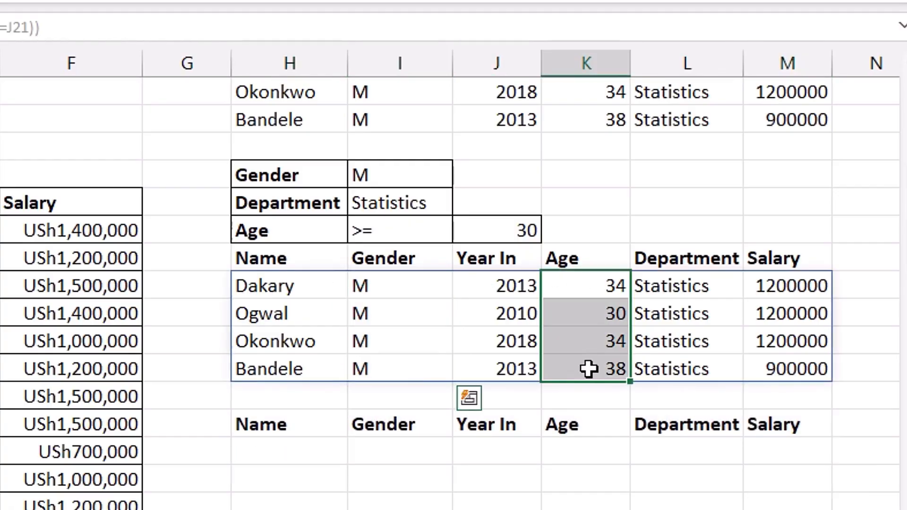
left_click_drag(691, 289, 690, 370)
left_click(808, 404)
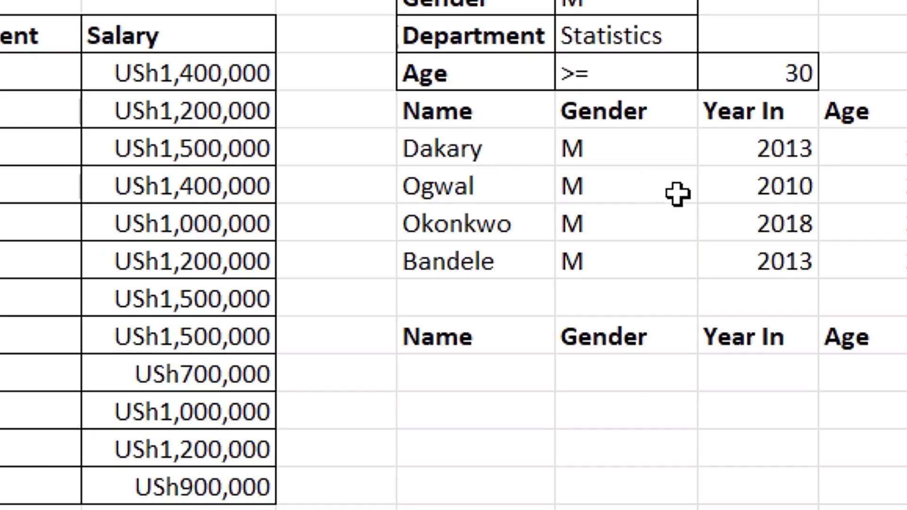
left_click(482, 372)
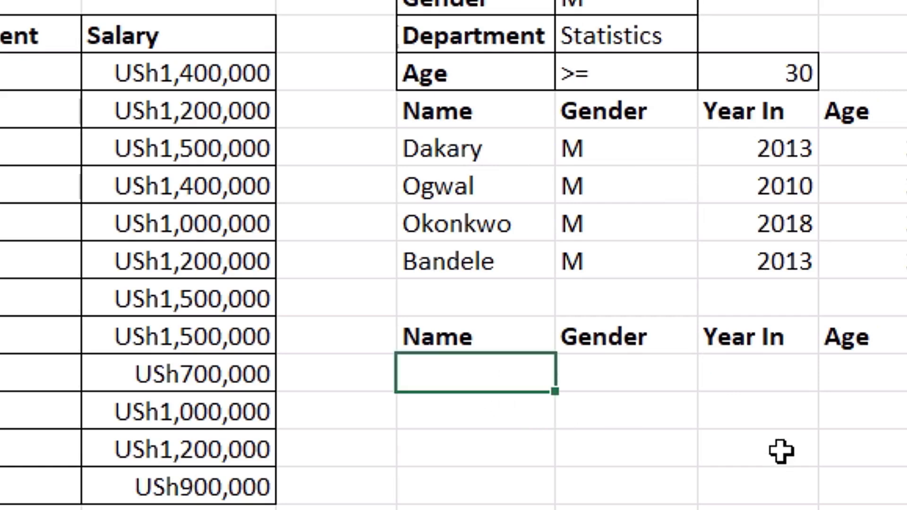
type("=filt")
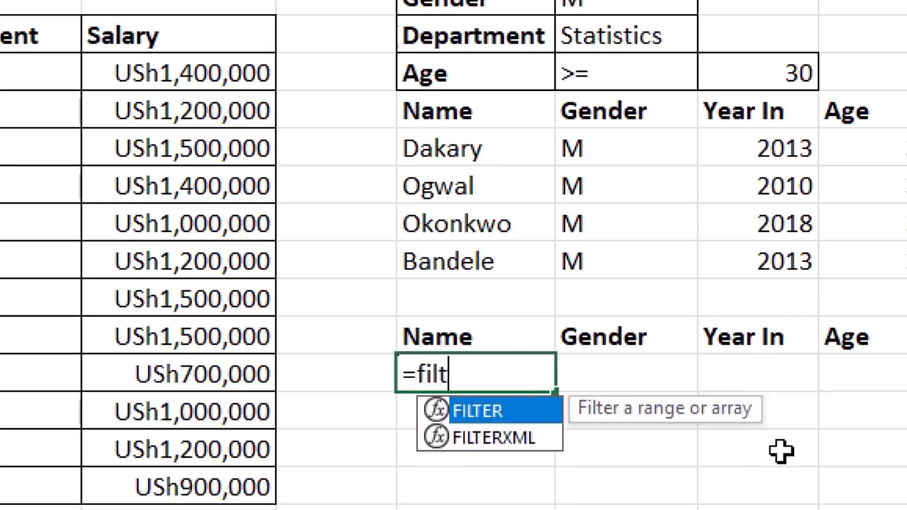
key("Tab")
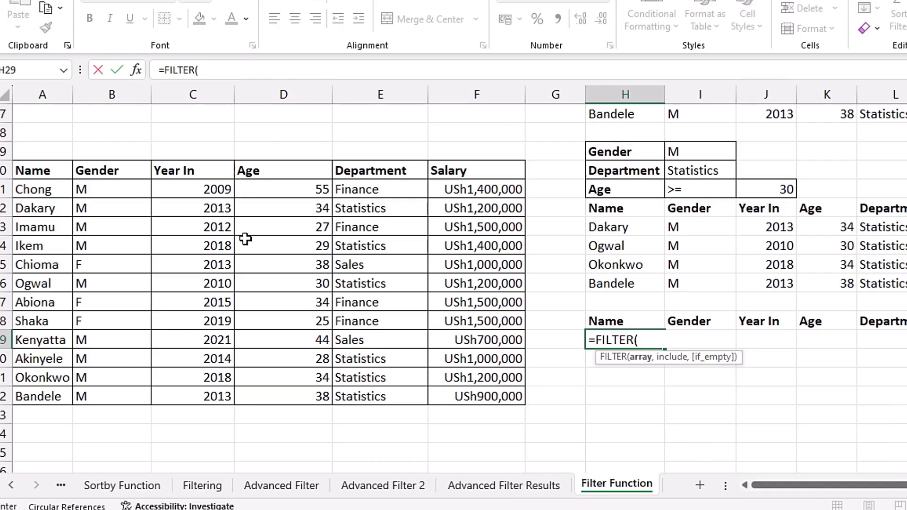
left_click_drag(48, 190, 478, 397)
type(",")
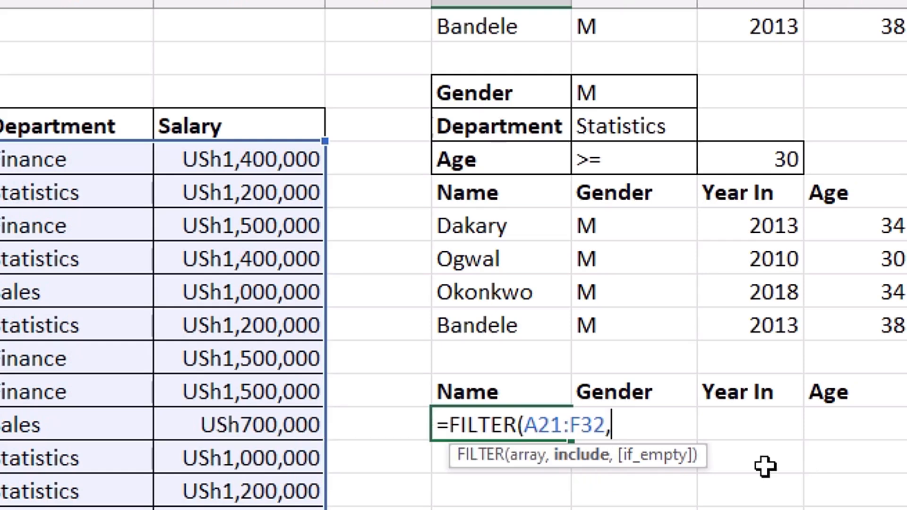
key("Escape")
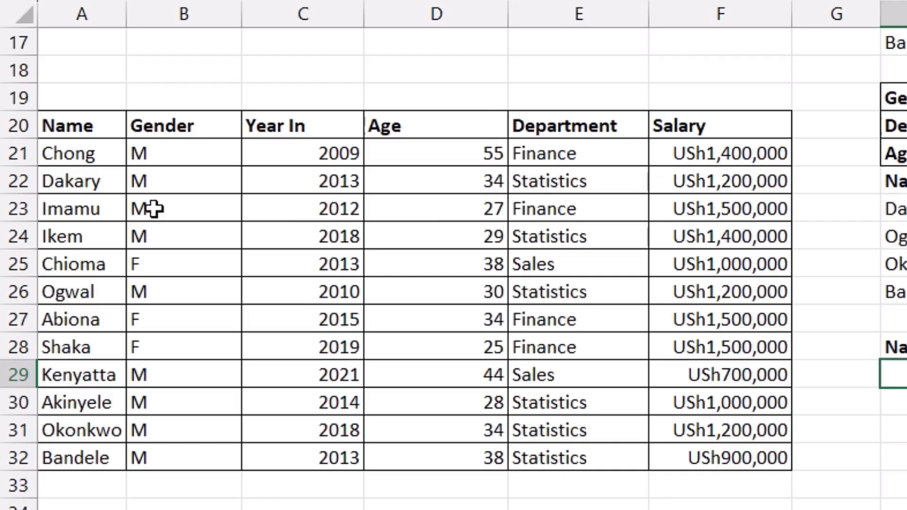
Examine the Gender values in rows 21 and 22 and the Gender, Age and Department values in row 25 of the second table
left_click(189, 154)
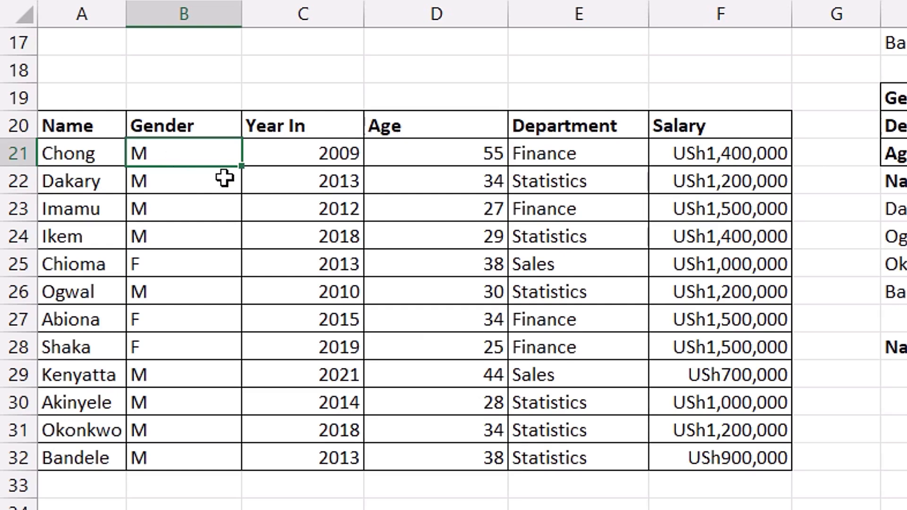
left_click(160, 182)
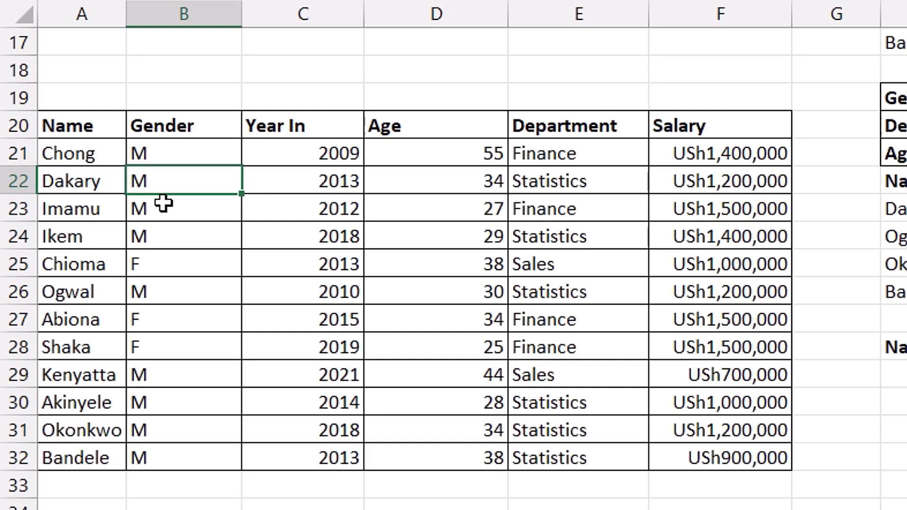
left_click(535, 264)
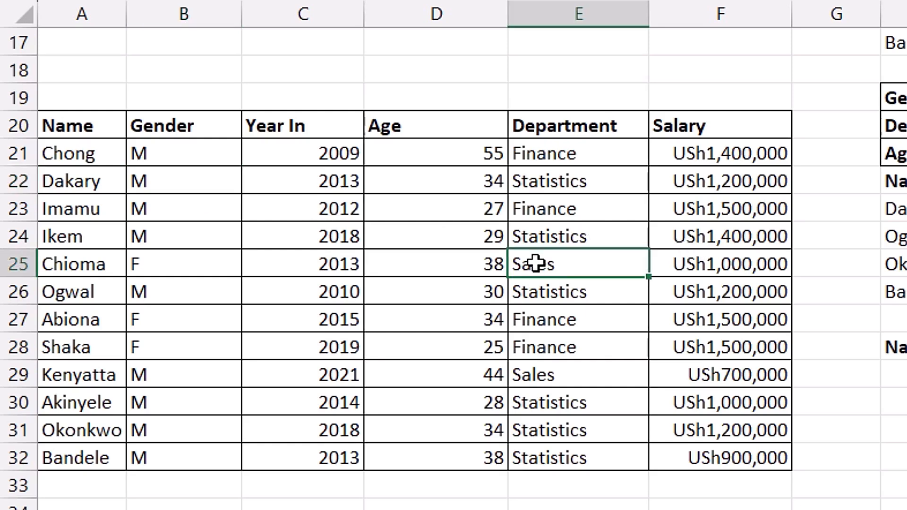
left_click(477, 267)
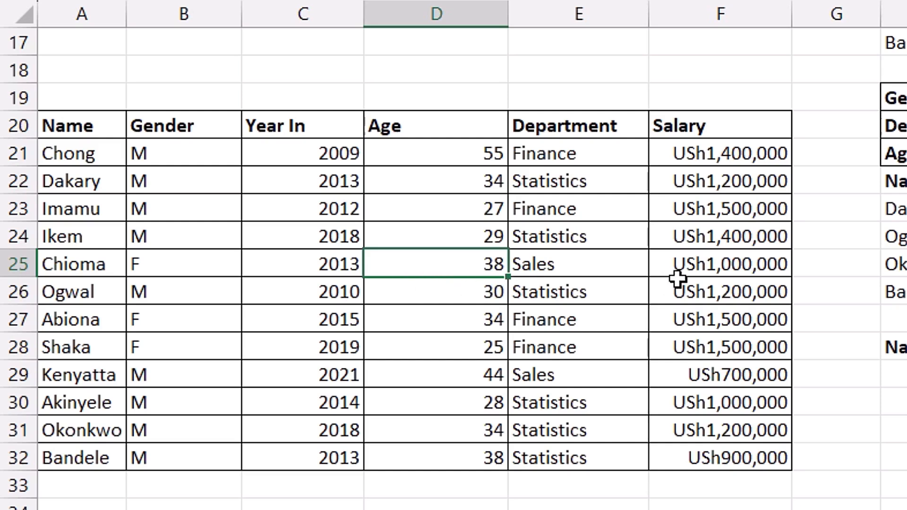
left_click(160, 265)
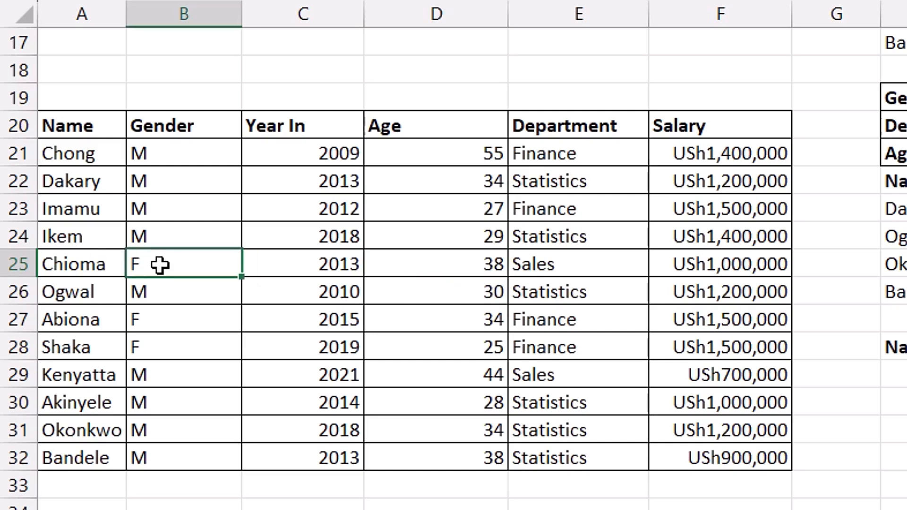
left_click(468, 269)
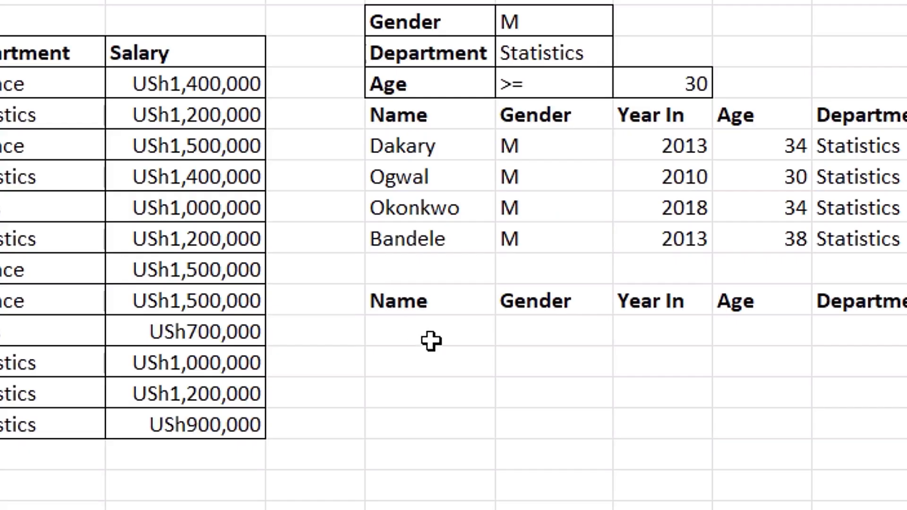
Start a FILTER formula in H29 with A21:F32 as the array
left_click(430, 341)
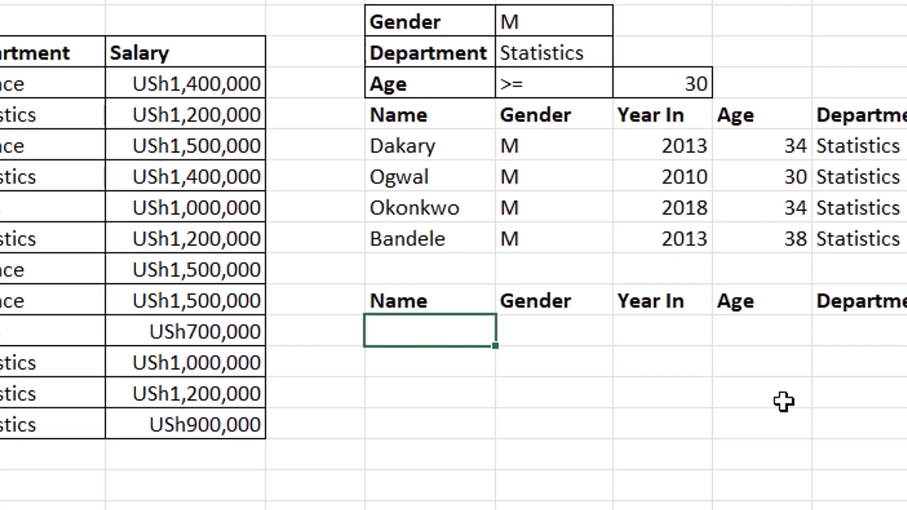
type("=fil")
key("Tab")
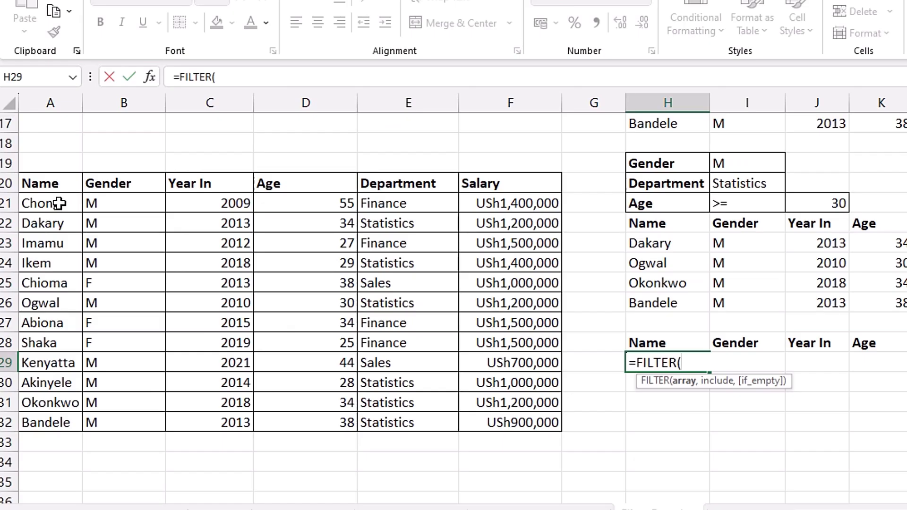
left_click_drag(64, 203, 514, 424)
type(",(")
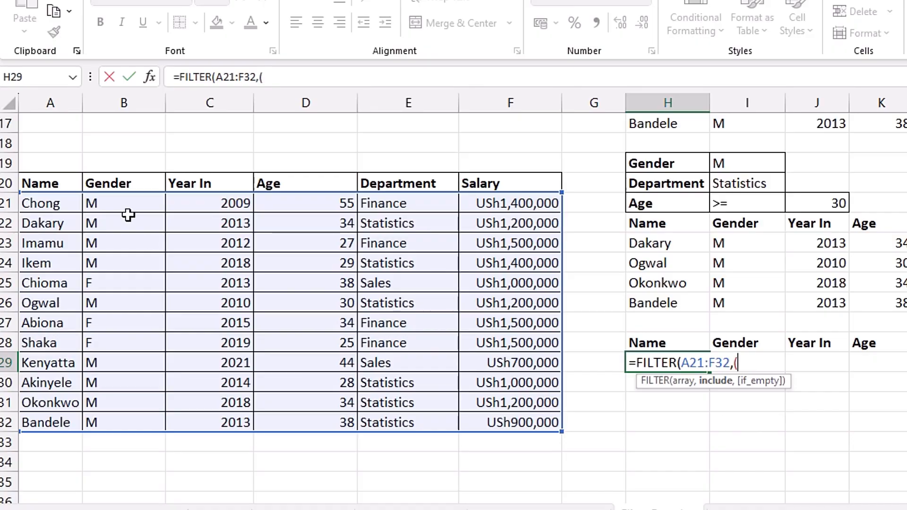
Add the gender condition (B21:B32=I19) as the formula's first include criterion
left_click_drag(128, 201, 128, 413)
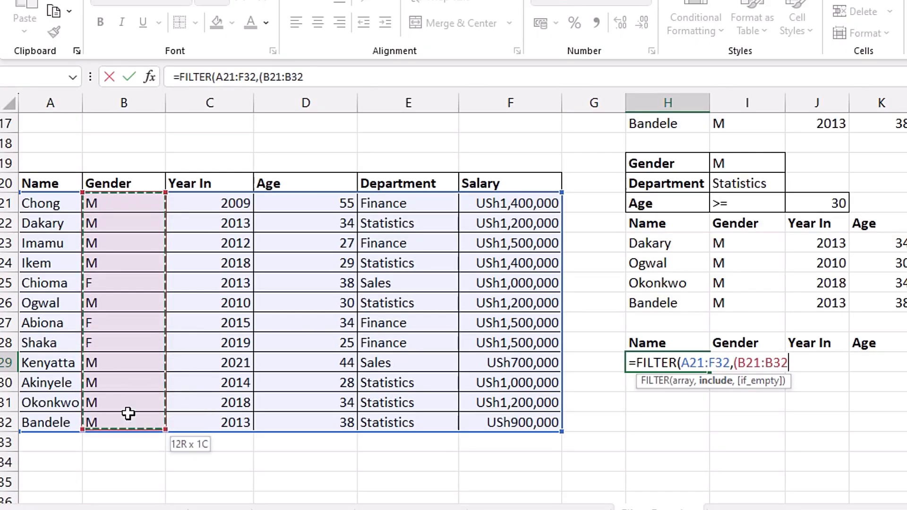
type("=")
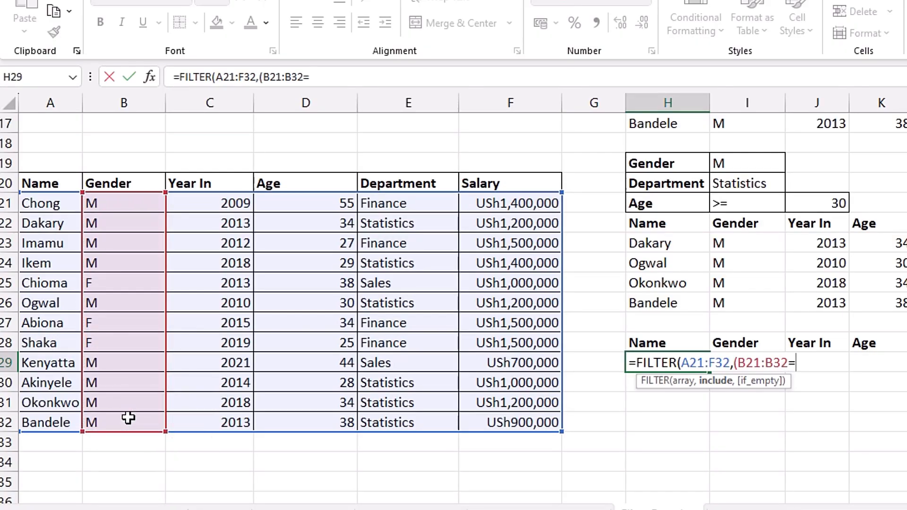
left_click(754, 167)
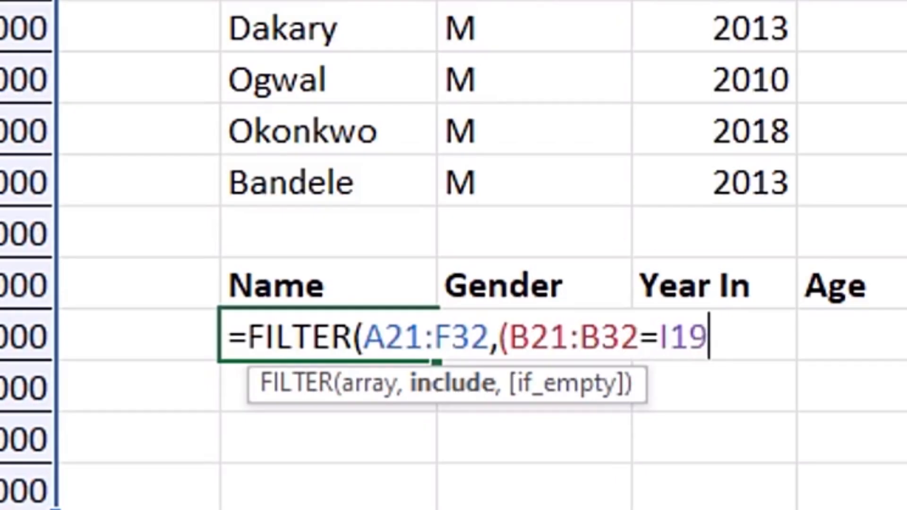
type(")")
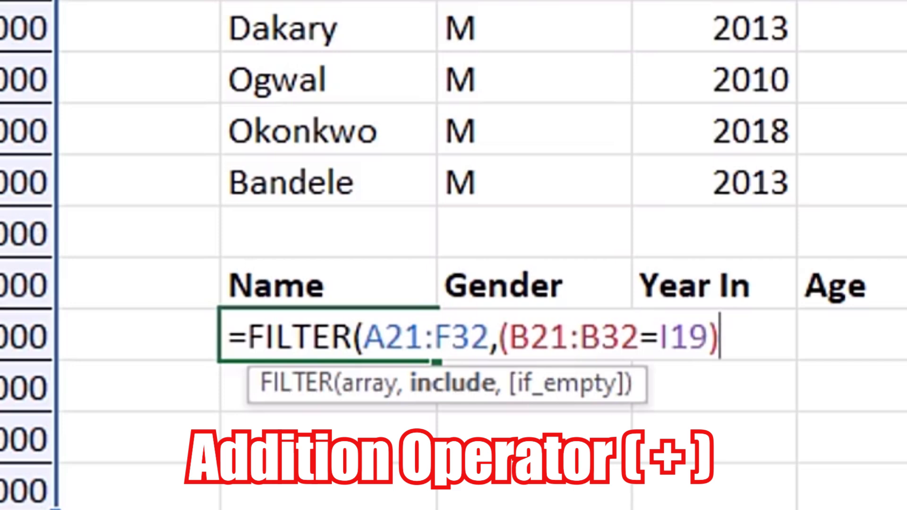
Add the department condition (E21:E32=I20) as an OR alternative using the addition operator
type("+")
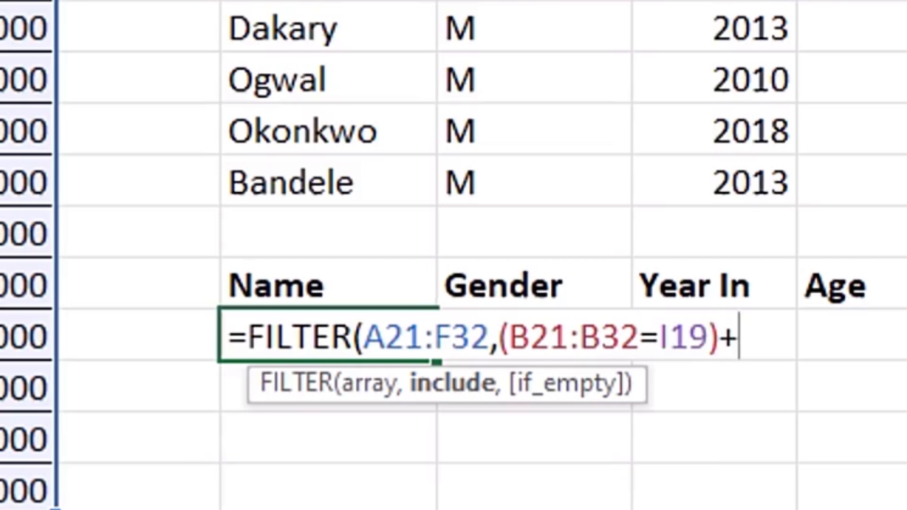
type("(")
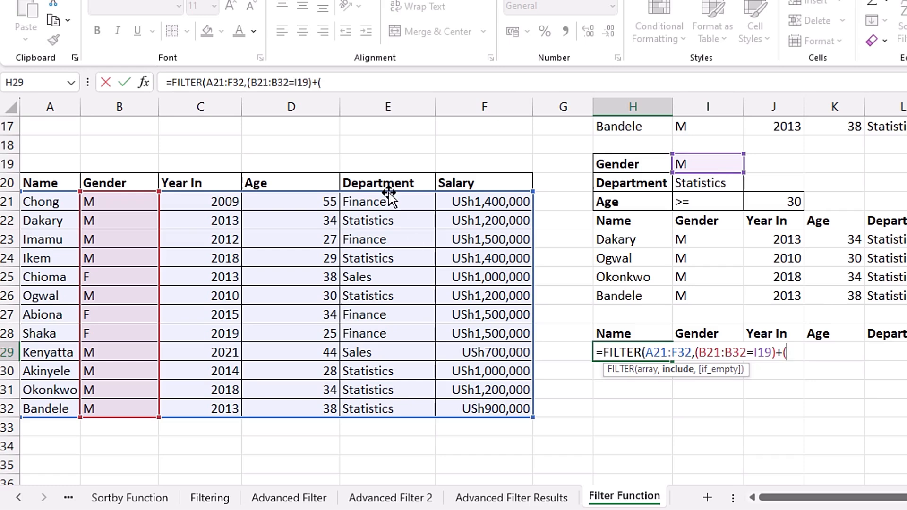
left_click_drag(386, 200, 381, 413)
type("=")
left_click(707, 186)
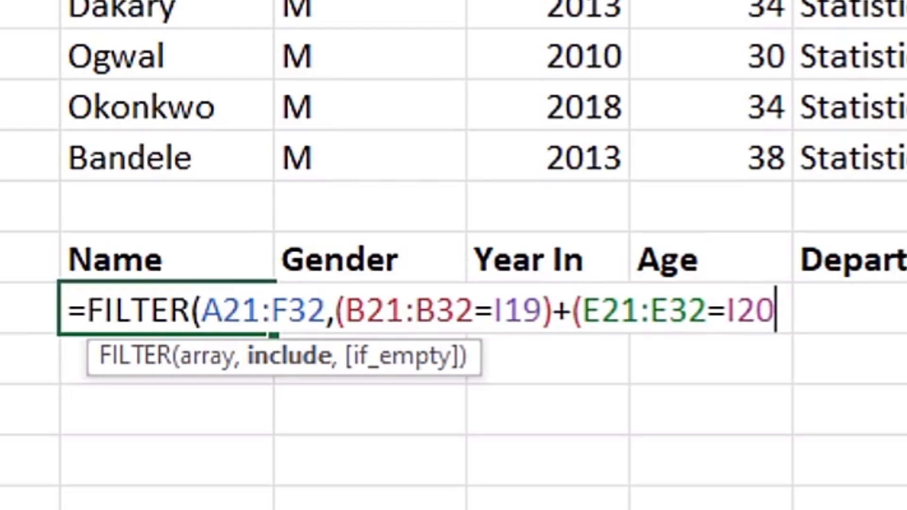
type(")")
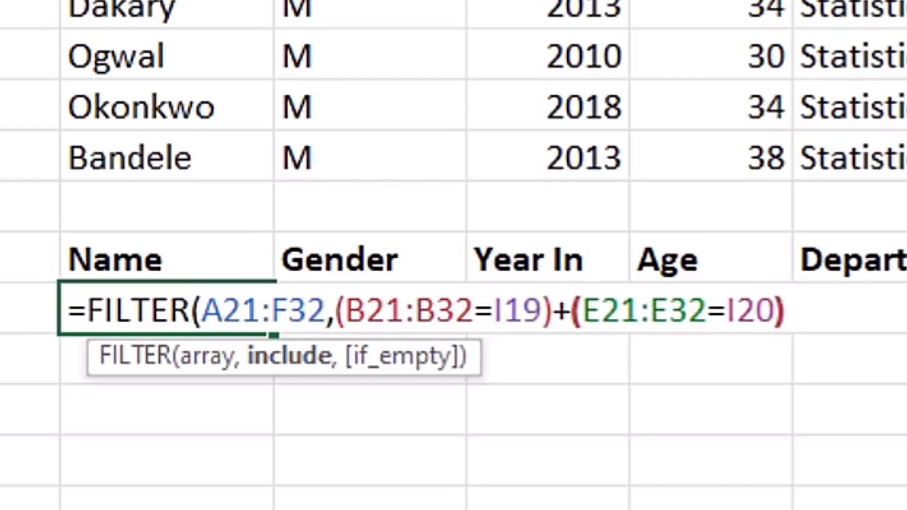
Add the age condition (D21:D32>=J21) as a third OR alternative with another plus sign
type("+")
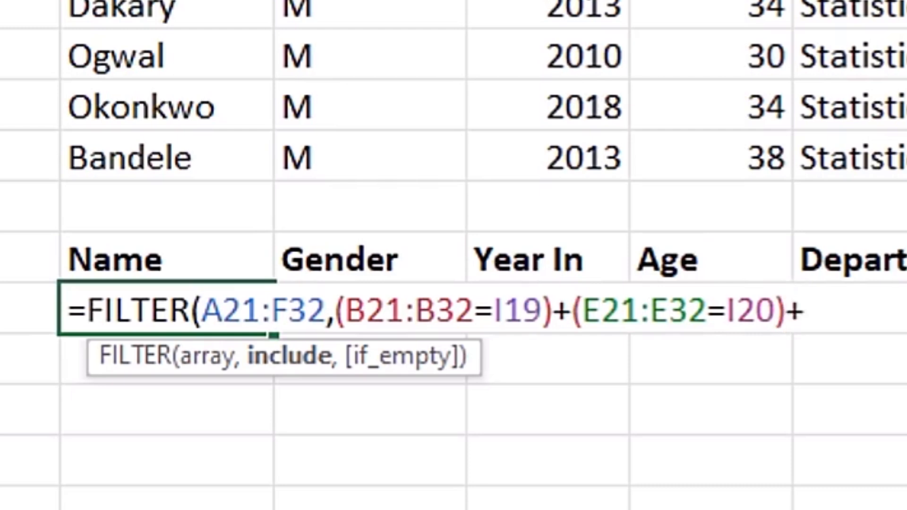
type("(")
left_click_drag(248, 209, 245, 423)
type(">")
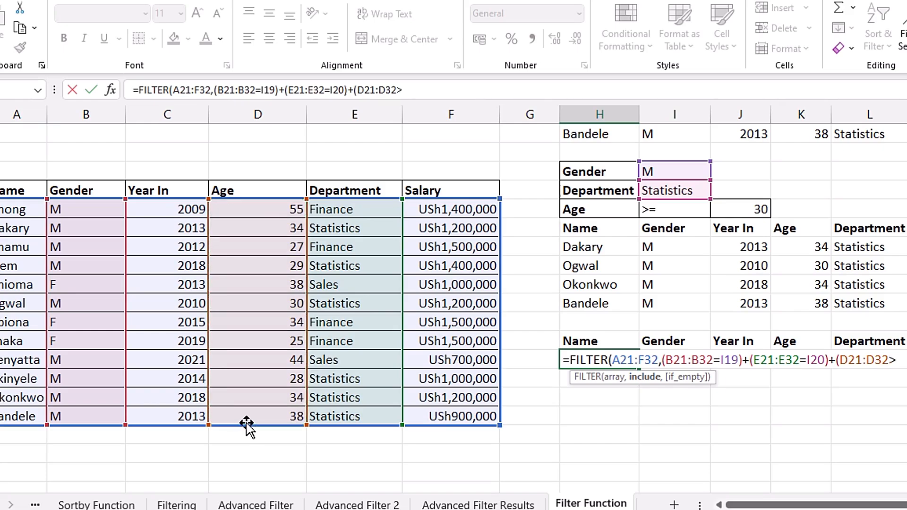
type("=")
left_click(753, 210)
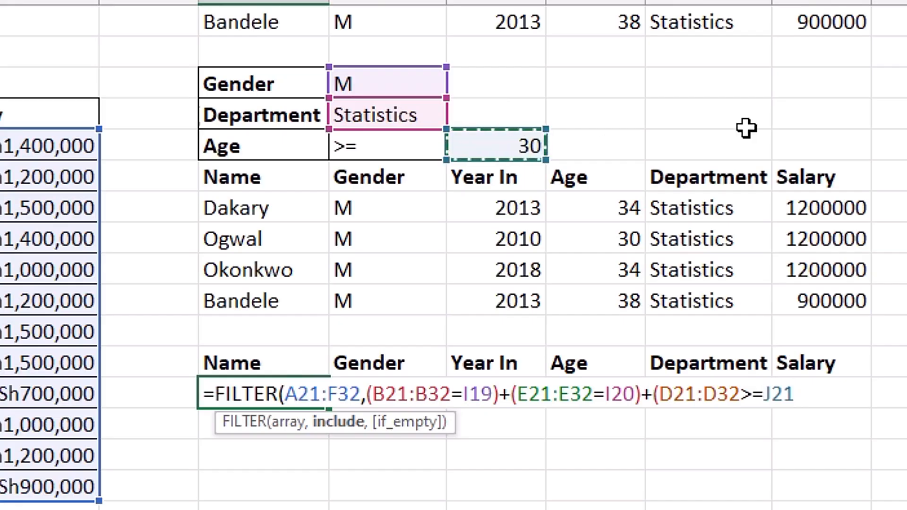
type(")")
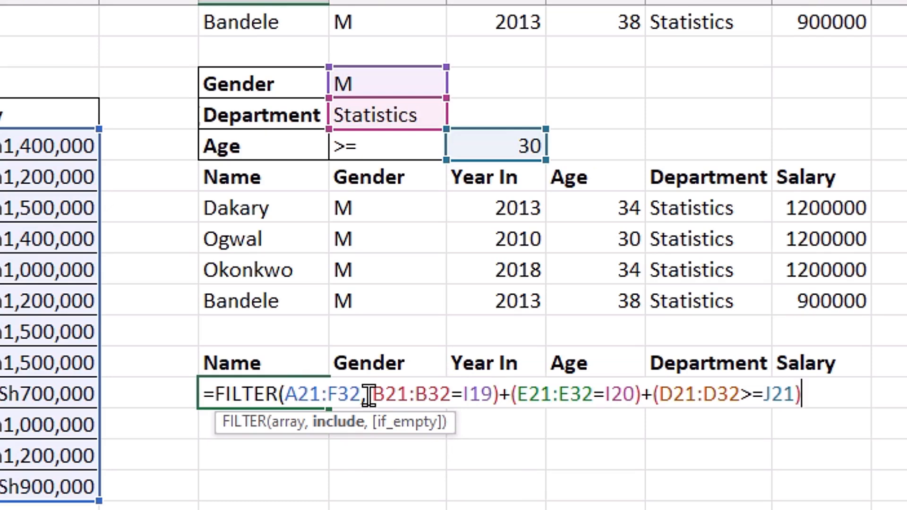
Evaluate the include argument of the H29 formula as an array, and restore the original expression
left_click(336, 422)
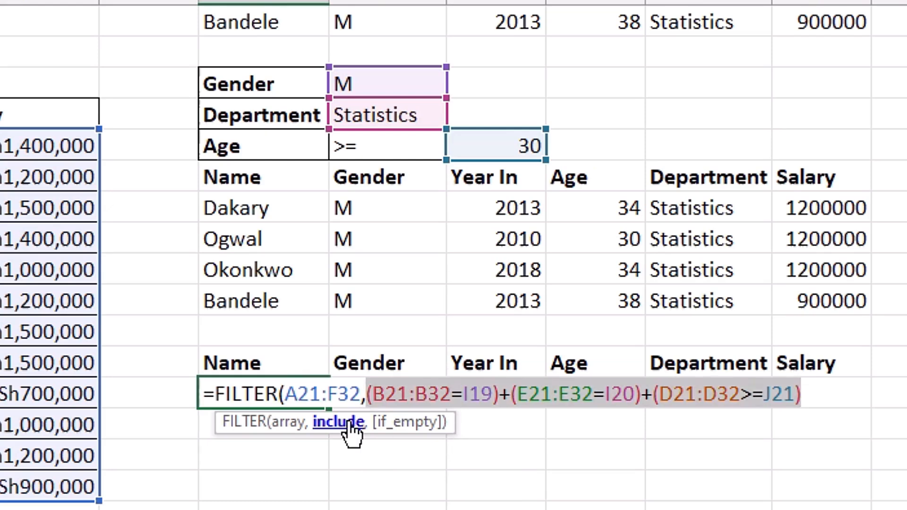
key("F9")
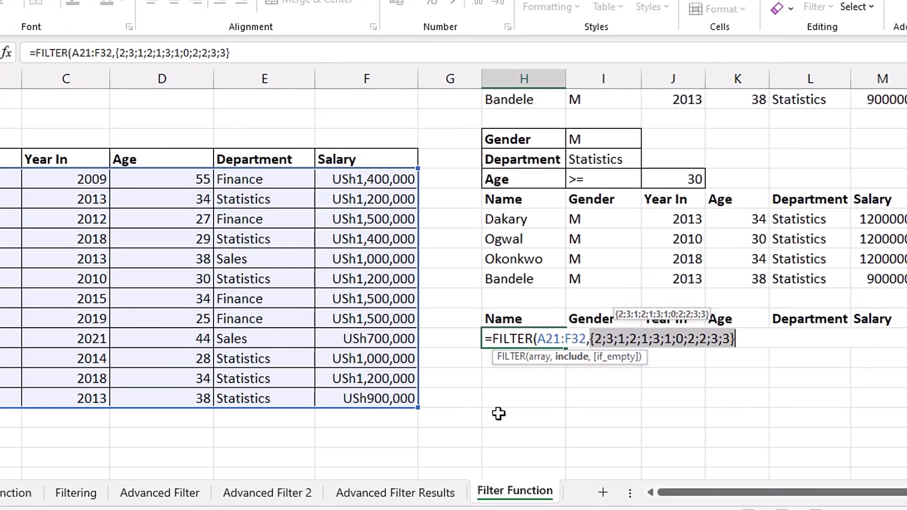
key("ctrl+z")
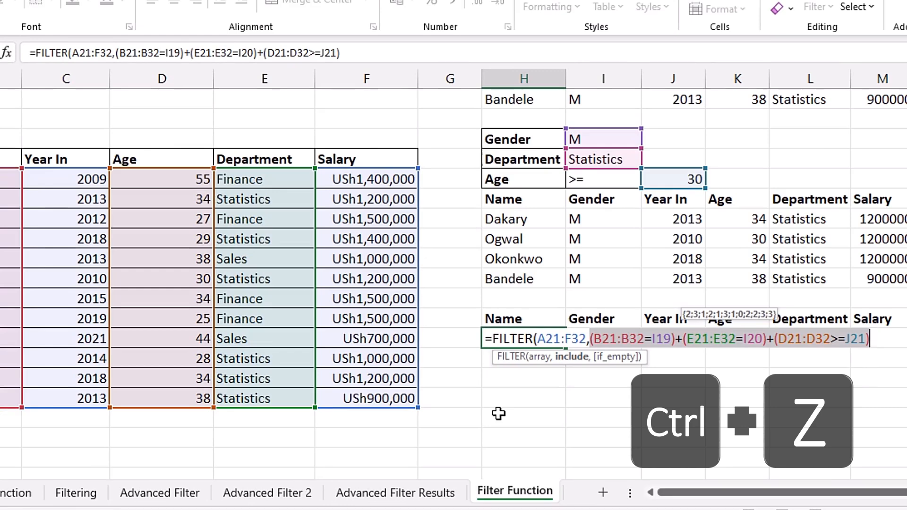
Close and enter the FILTER formula in H29, and compare the returned records with the criteria in H19:J21
left_click(884, 342)
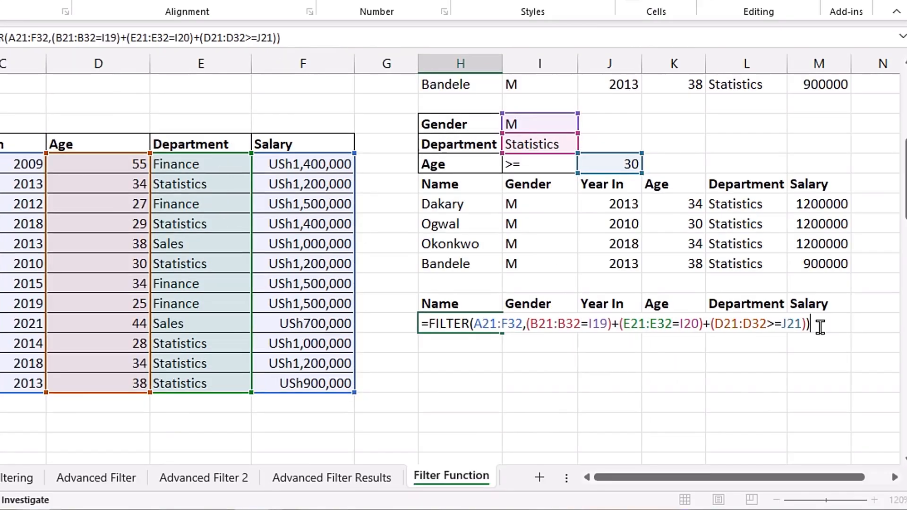
key("Return")
scroll(637, 282, "down", 2)
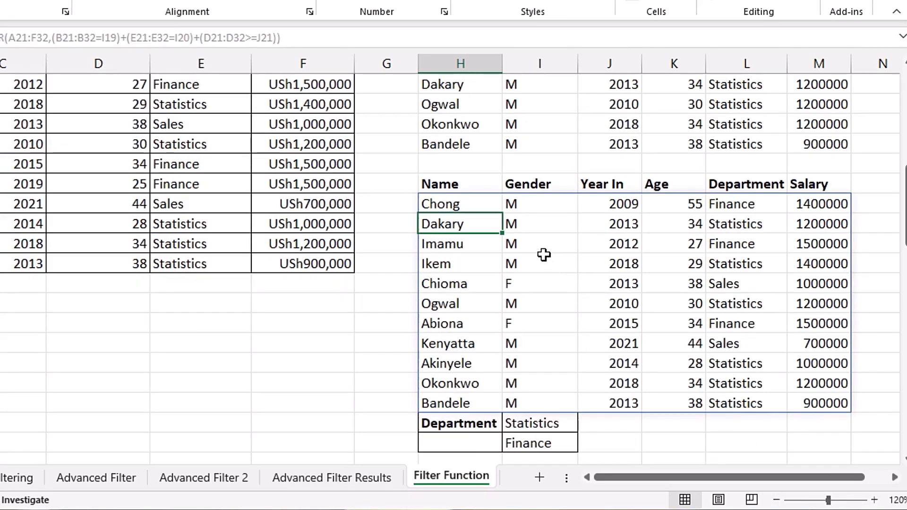
scroll(541, 247, "up", 2)
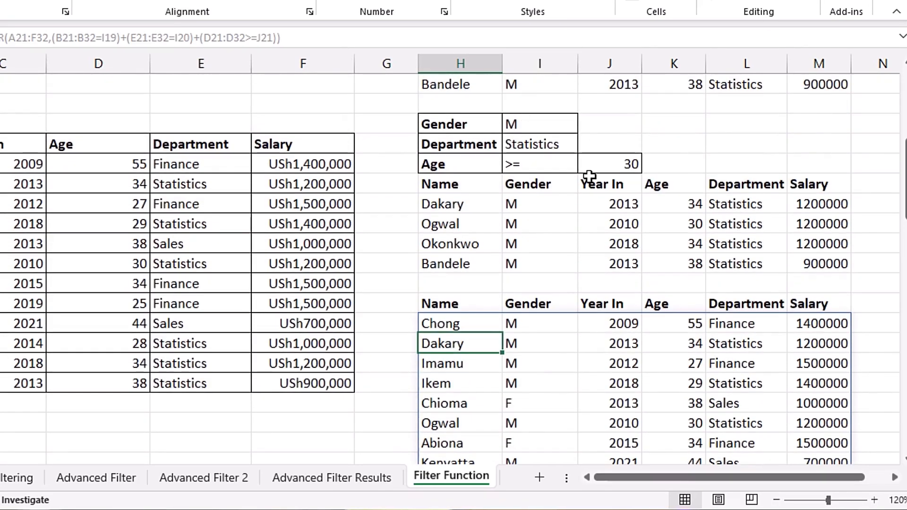
scroll(574, 223, "down", 1)
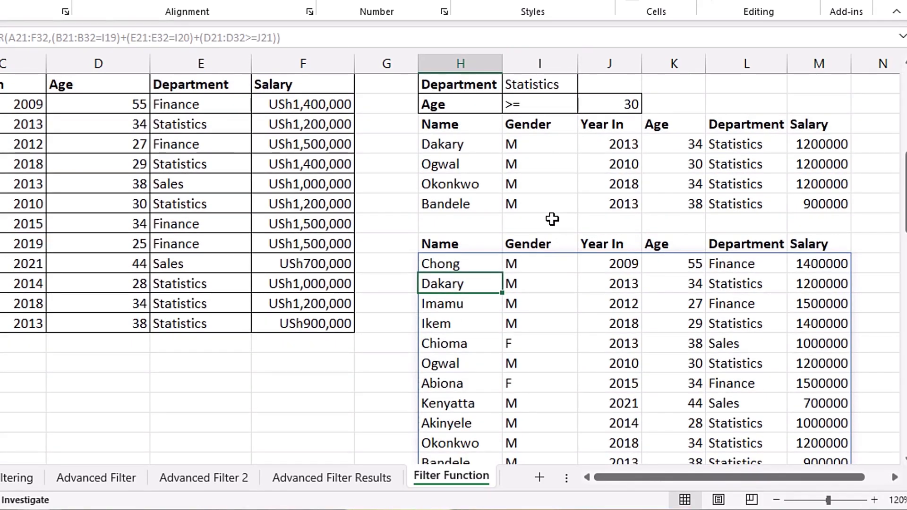
scroll(552, 218, "up", 1)
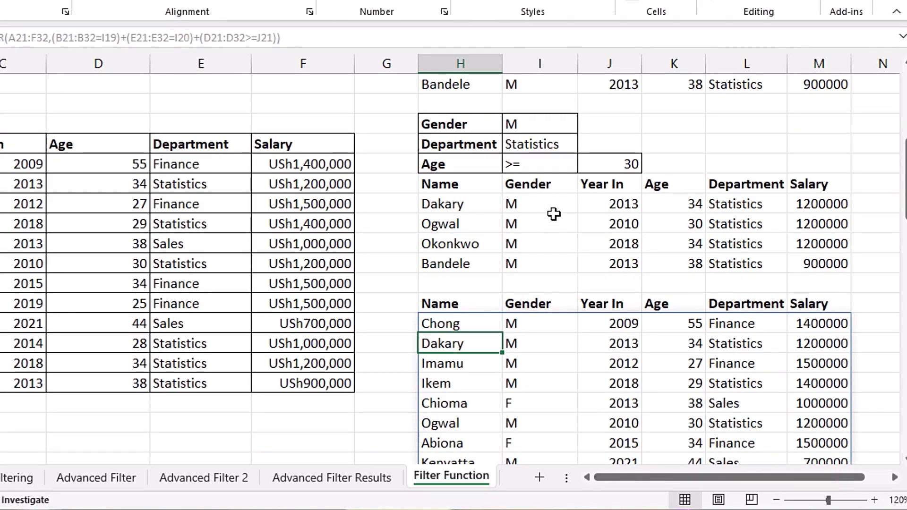
Move the Statistics and Finance department criteria block from H40:I41 to E39:F40
scroll(554, 214, "down", 2)
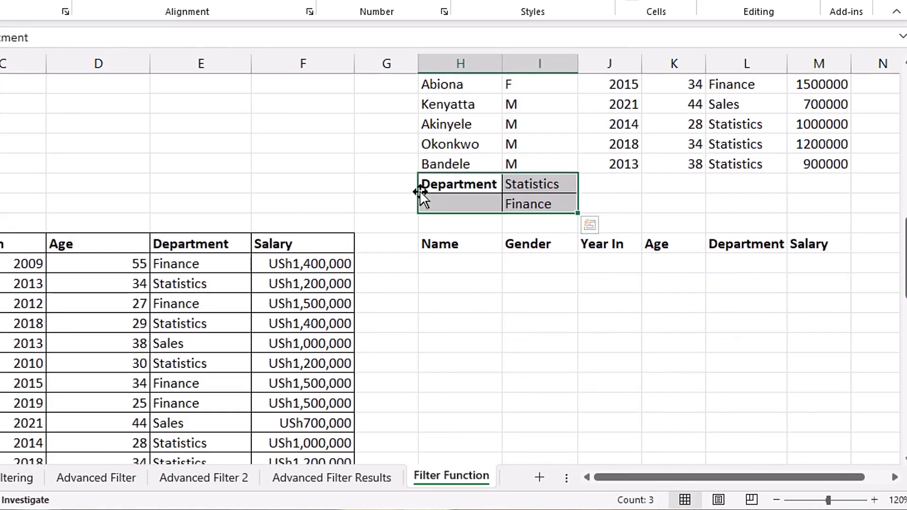
left_click_drag(420, 191, 160, 173)
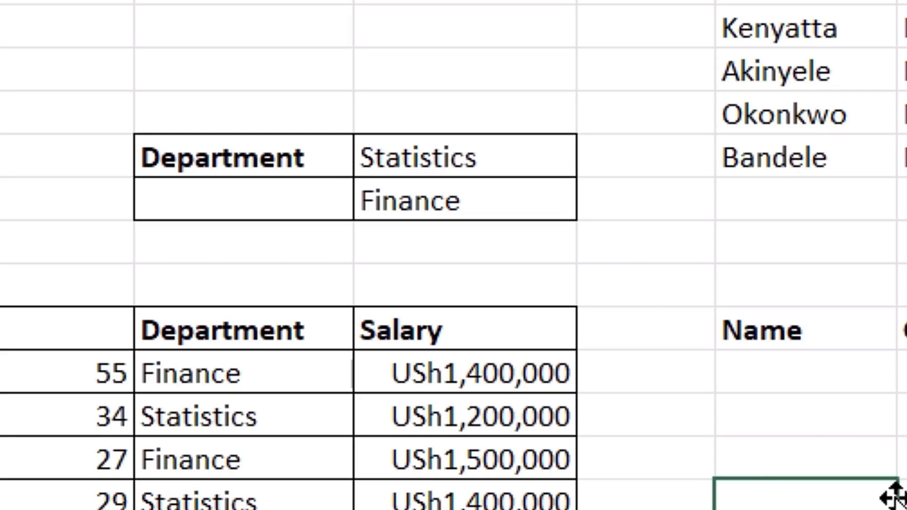
Start a FILTER formula in H44 with A44:F55 as the array
left_click(787, 374)
type("=fil")
key("Tab")
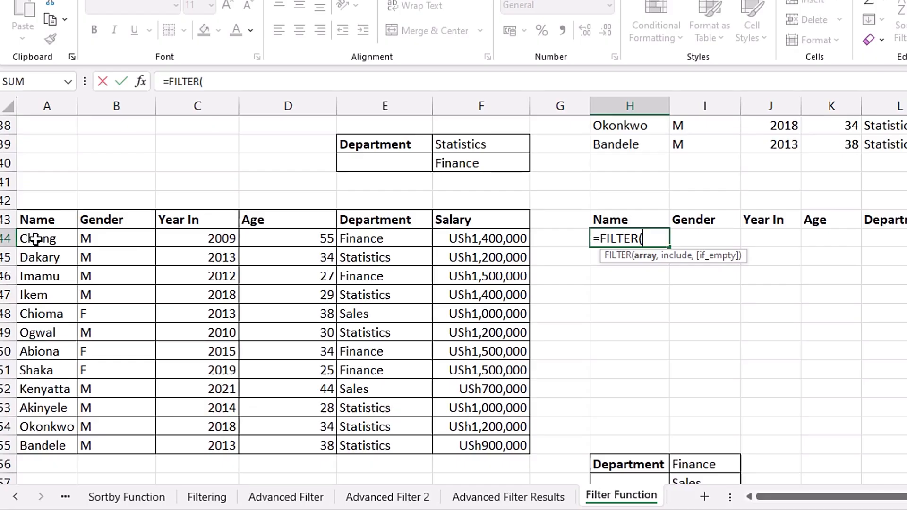
left_click_drag(48, 238, 118, 238)
left_click_drag(249, 266, 517, 447)
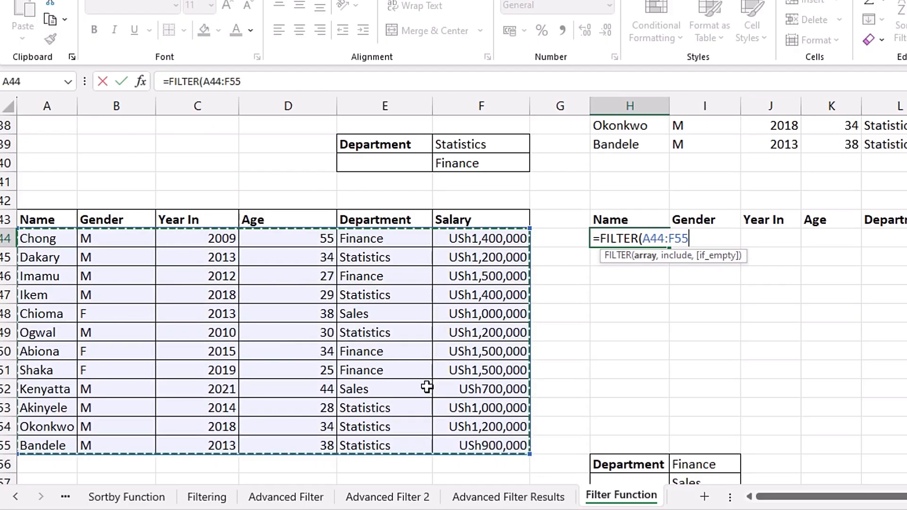
type(",")
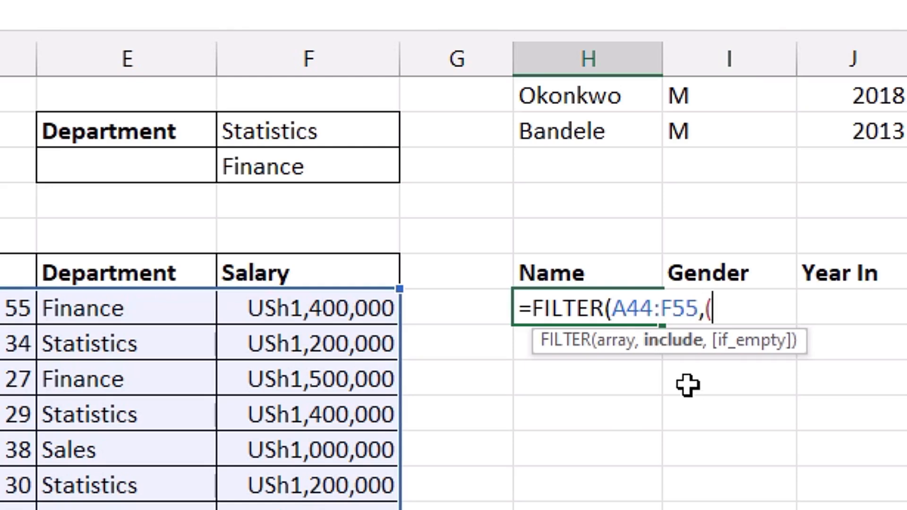
Add the condition (E44:E55=F39) to the H44 formula to match the Statistics department
type("(")
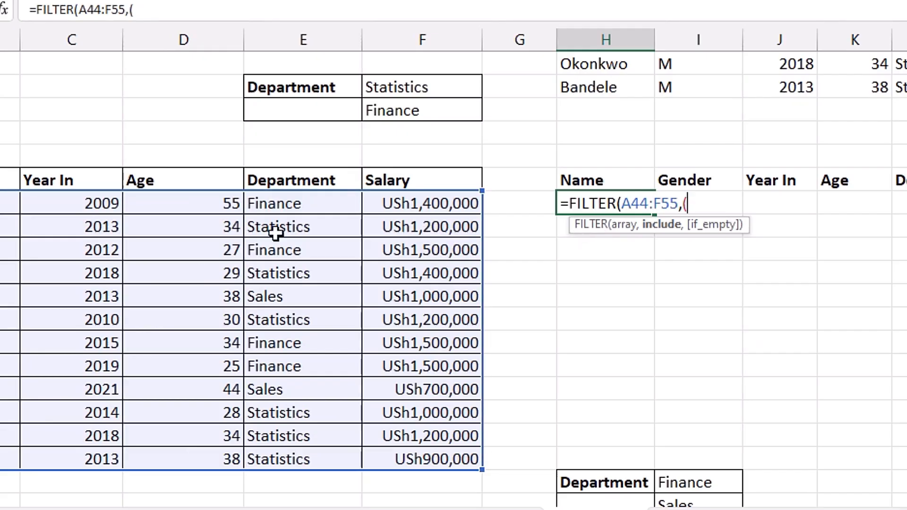
left_click_drag(96, 308, 111, 509)
left_click_drag(293, 439, 293, 454)
type("=")
left_click(391, 85)
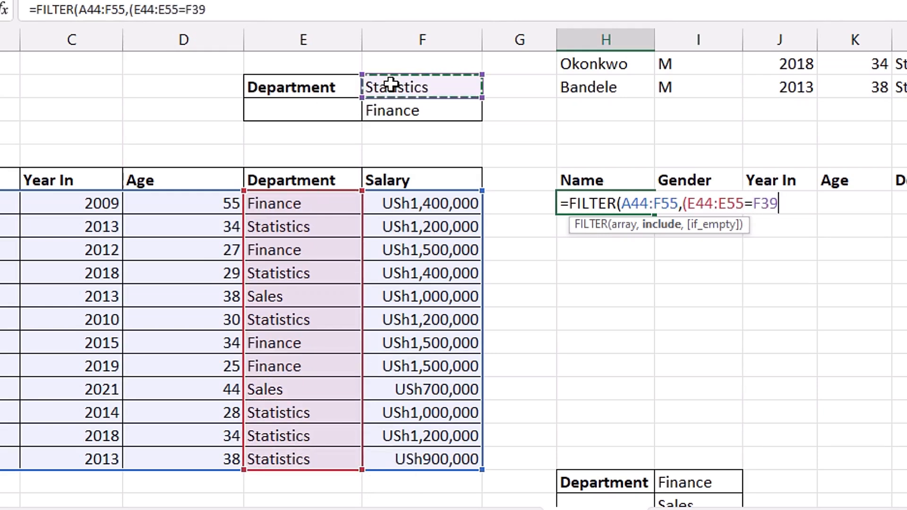
type(")")
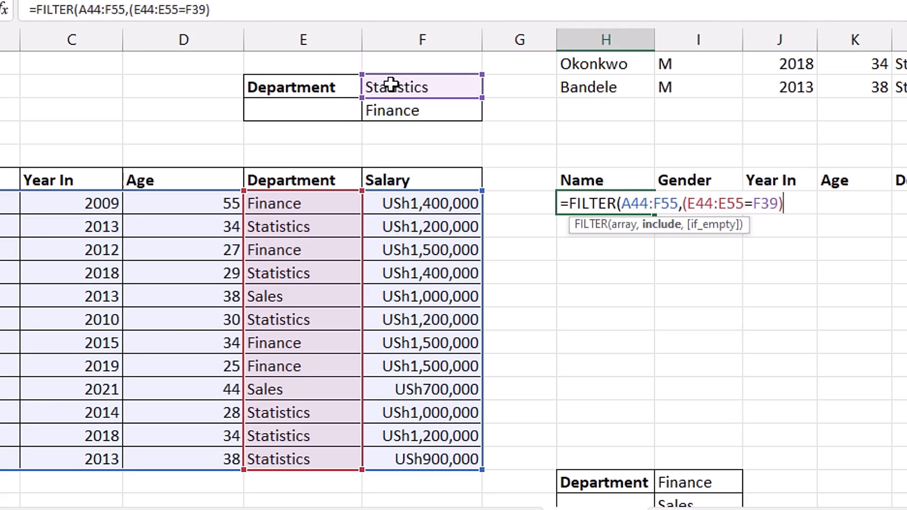
Add (E44:E55=F40) to the H44 formula as an OR alternative matching the Finance department
type("+(")
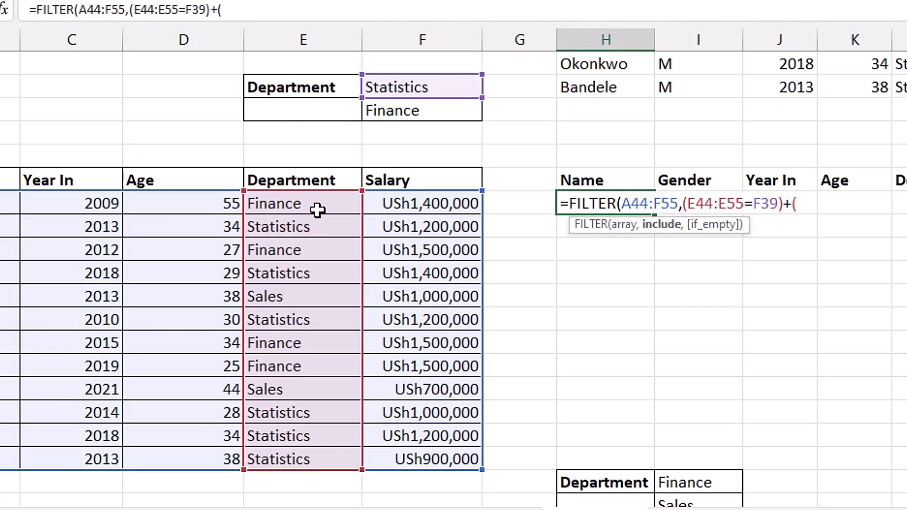
left_click_drag(317, 210, 299, 462)
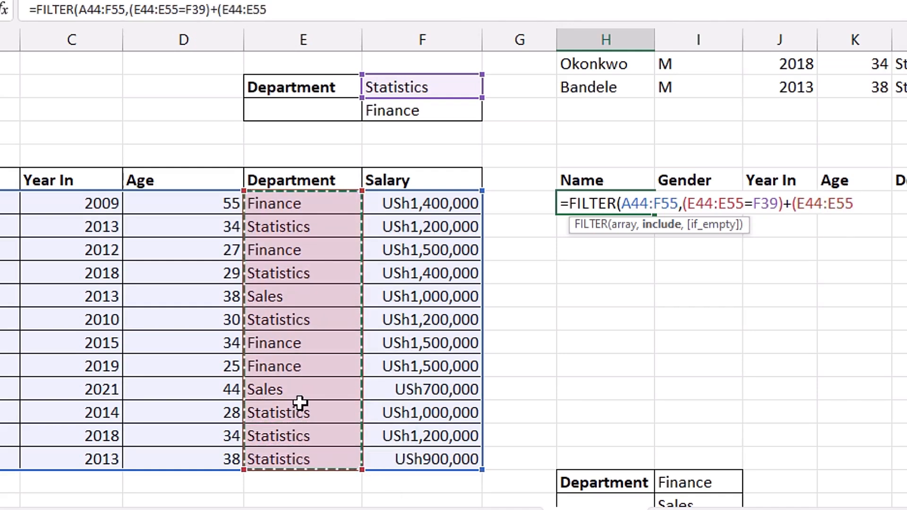
type("=")
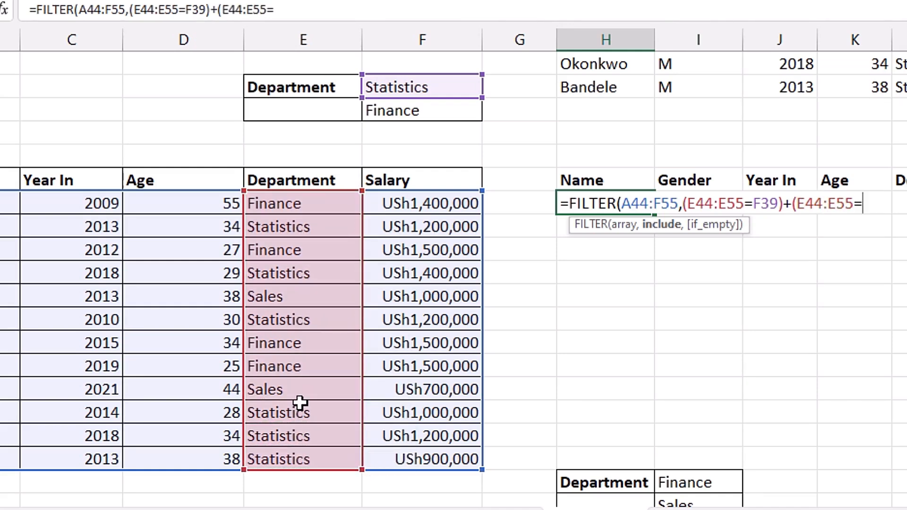
left_click(425, 111)
type(")")
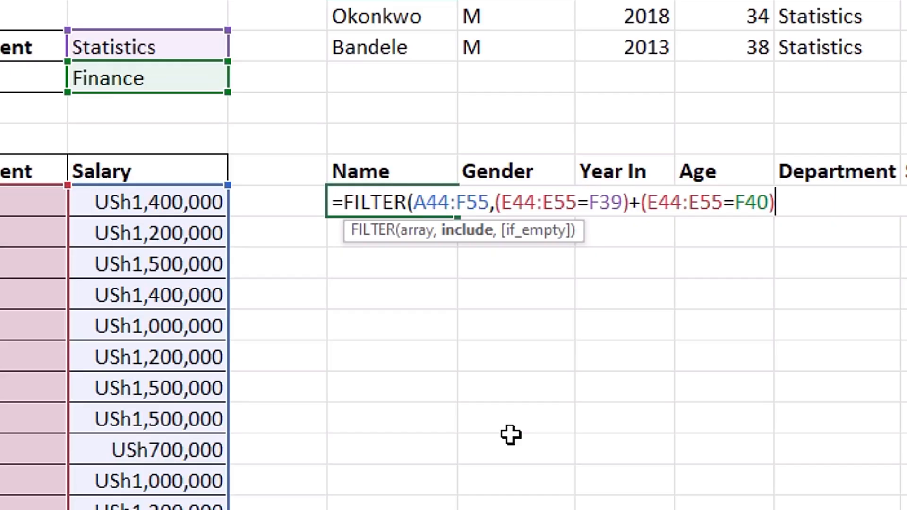
Complete the H44 FILTER formula with "Not Found" as the if_empty value
type(",")
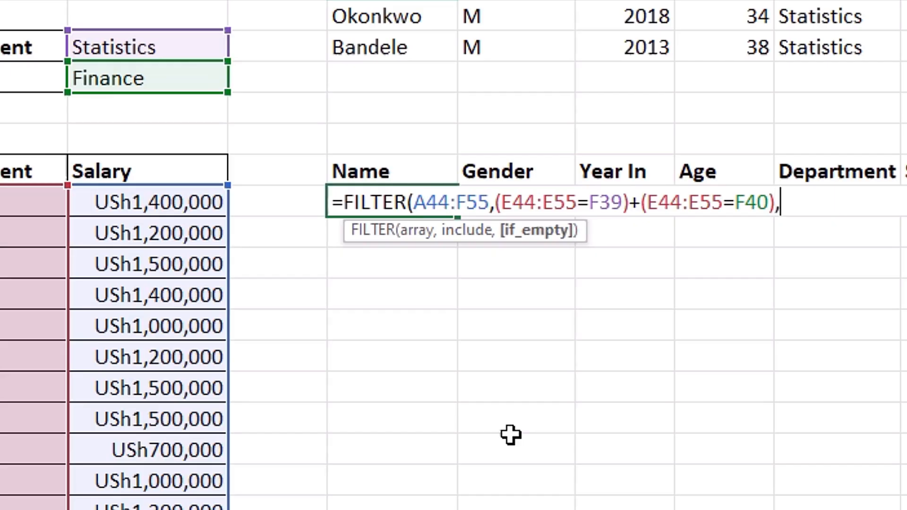
type("\"Not Found")
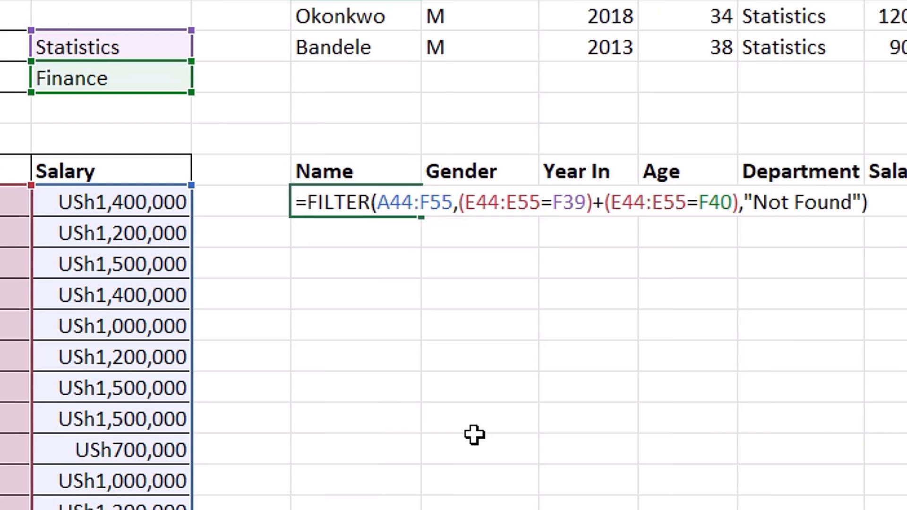
key("Return")
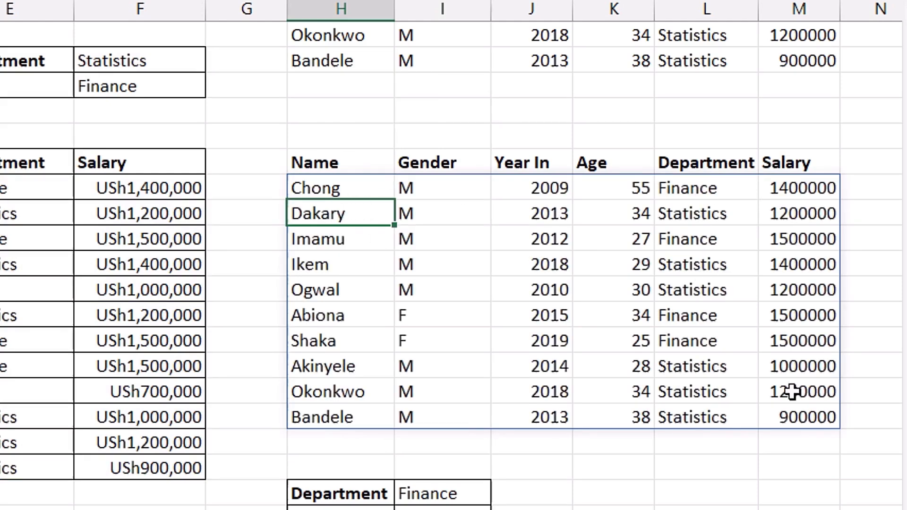
Set the second department criterion in F40 to Agric
left_click(140, 86)
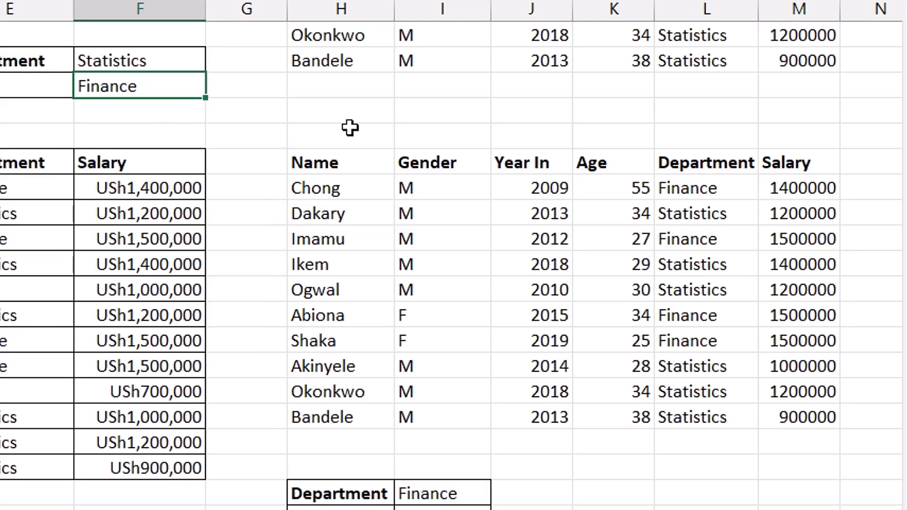
type("Agric")
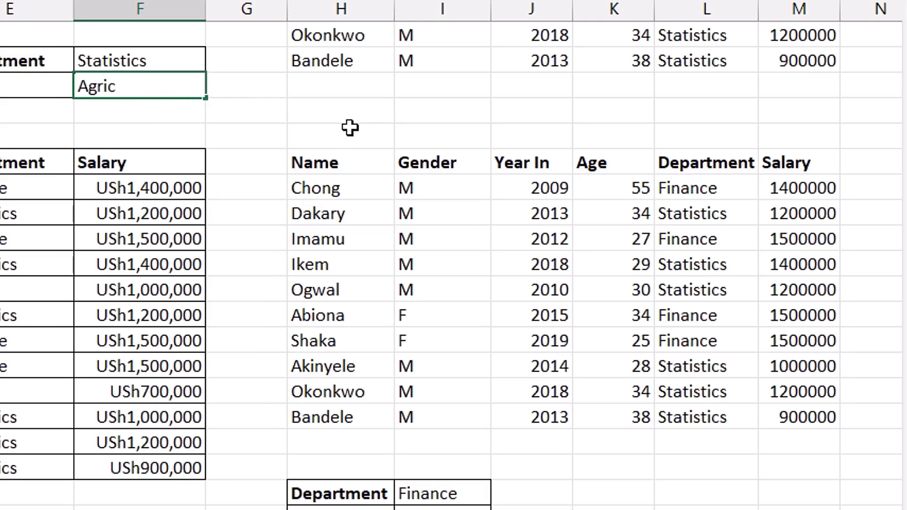
key("Return")
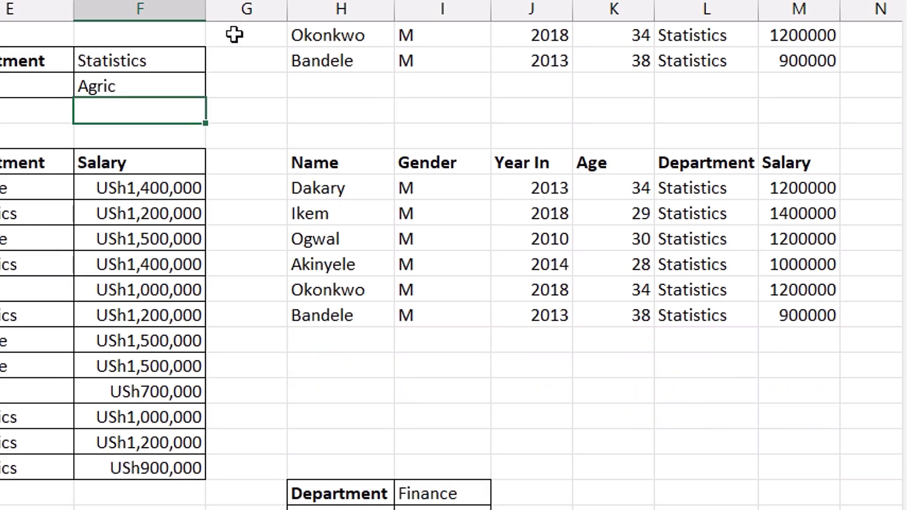
Set the first department criterion in F39 to Commerce
left_click(130, 61)
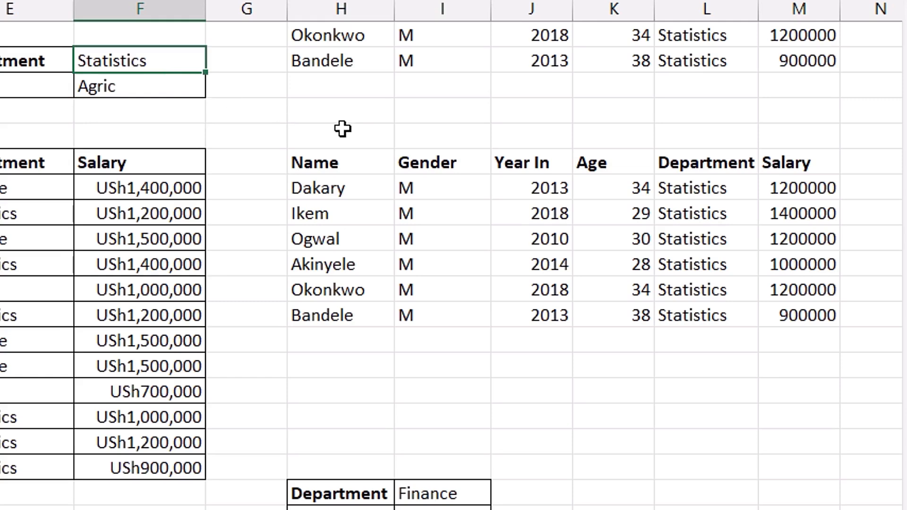
type("Cp")
key("BackSpace")
type("ommr")
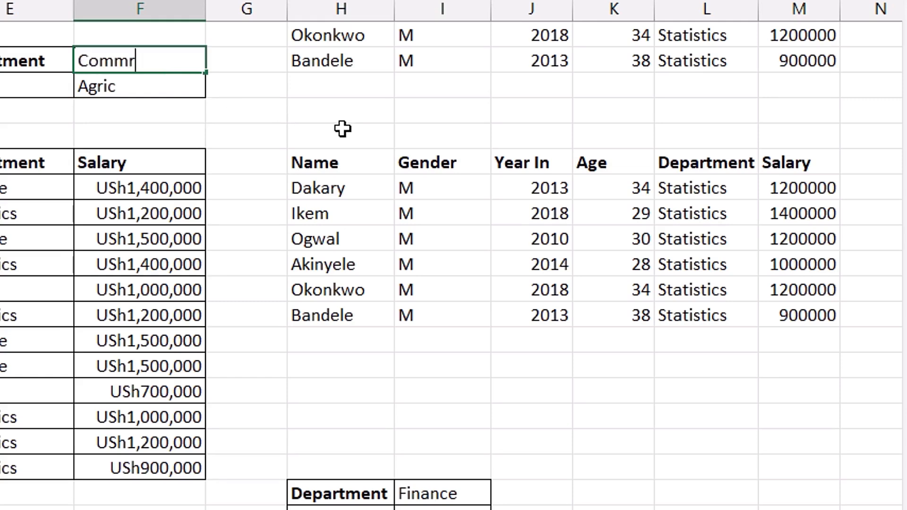
type("erce")
key("Return")
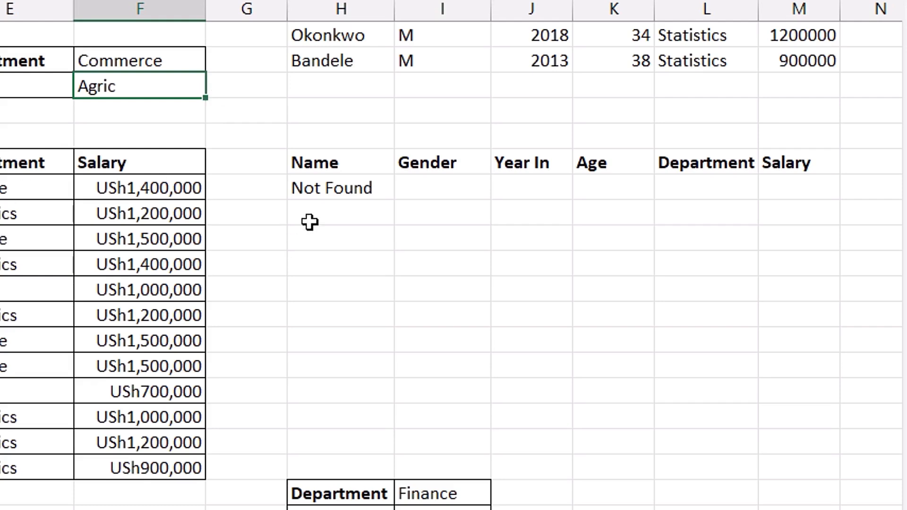
Remove the "Not Found" if_empty argument from the FILTER formula in H44
double_click(351, 184)
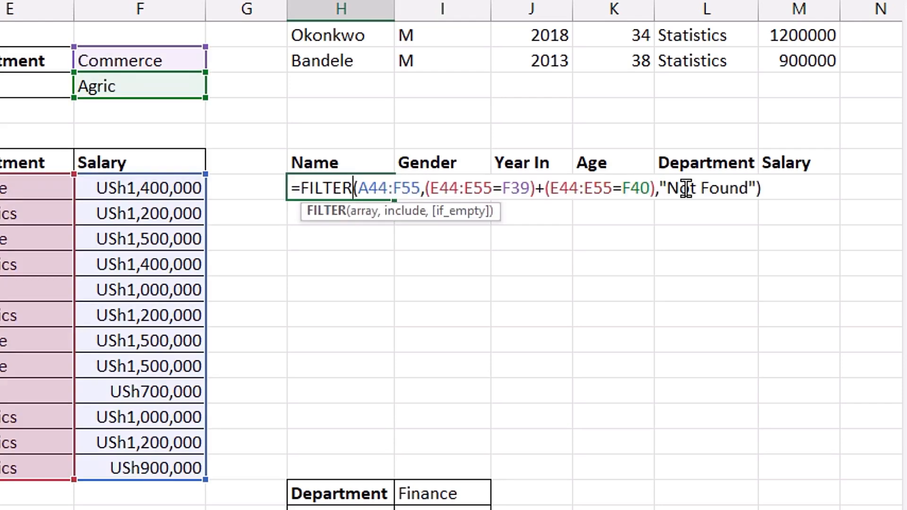
left_click(755, 188)
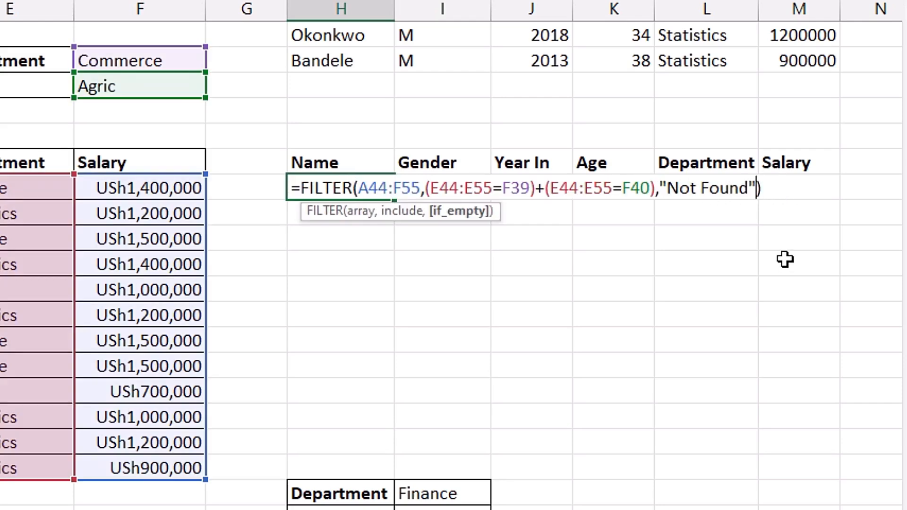
key("BackSpace")
key("BackSpace")
key("BackSpace")
key("BackSpace")
key("BackSpace")
key("BackSpace")
key("BackSpace")
key("BackSpace")
key("BackSpace")
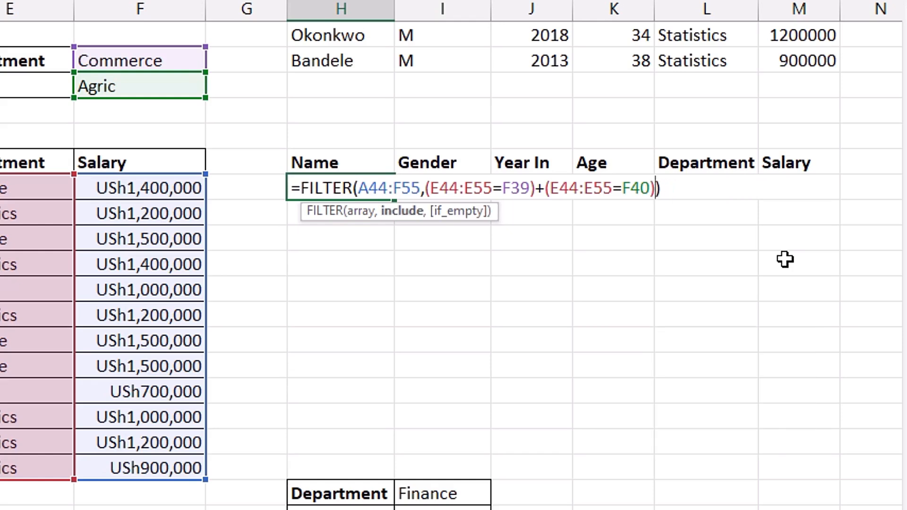
key("Return")
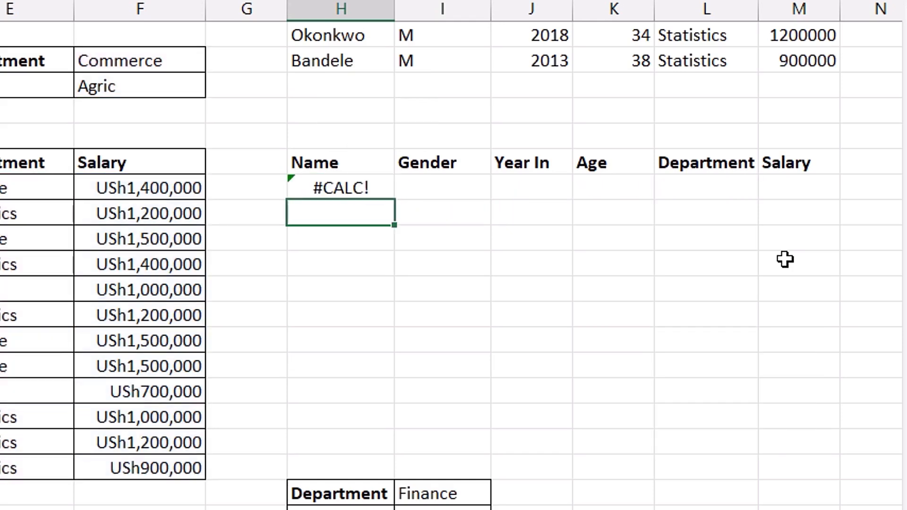
Set the department criteria to Statistics in F39 and Finance in F40
left_click(340, 188)
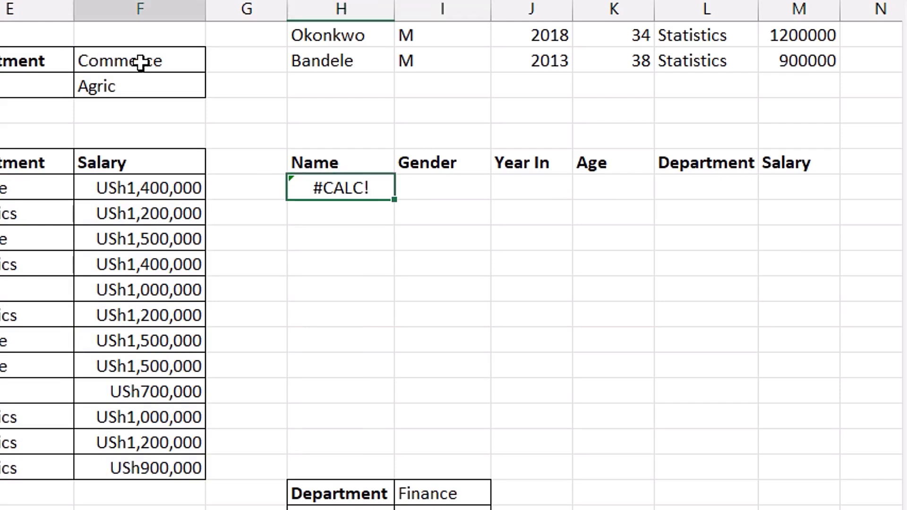
left_click(142, 64)
type("Stat")
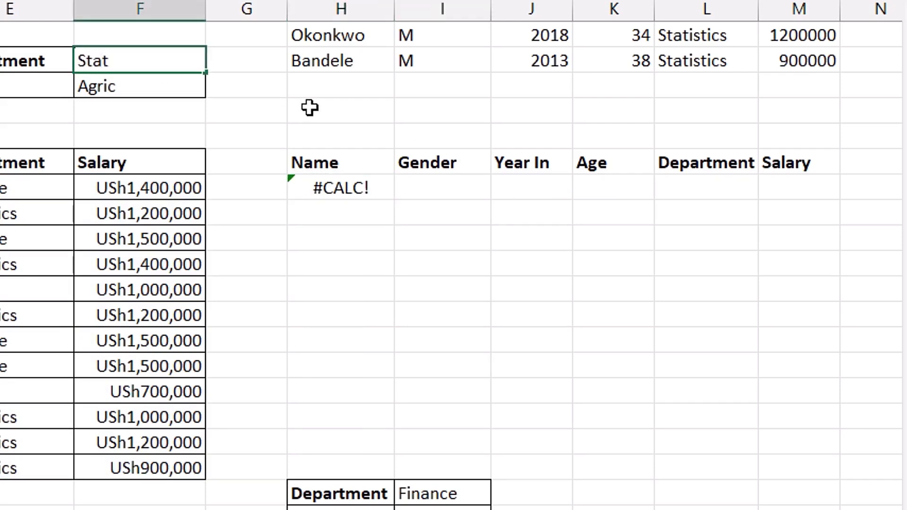
type("istics")
key("Return")
type("Finance")
key("Return")
Start a FILTER formula in H61 with A61:F72 as the array
scroll(671, 306, "down", 5)
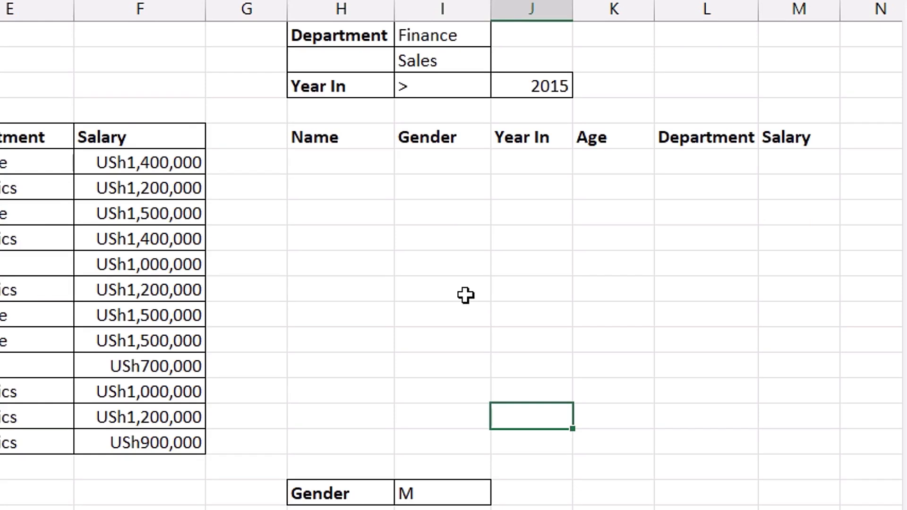
left_click(348, 166)
type("=filt")
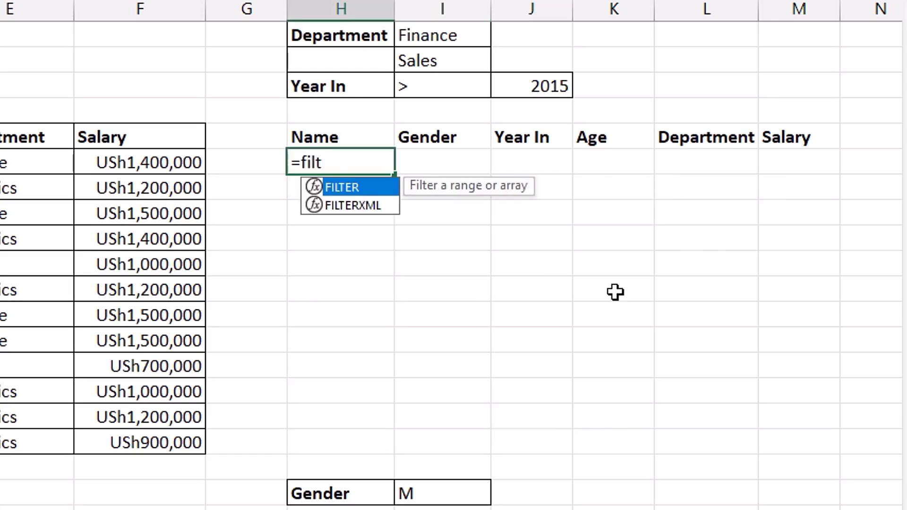
key("Tab")
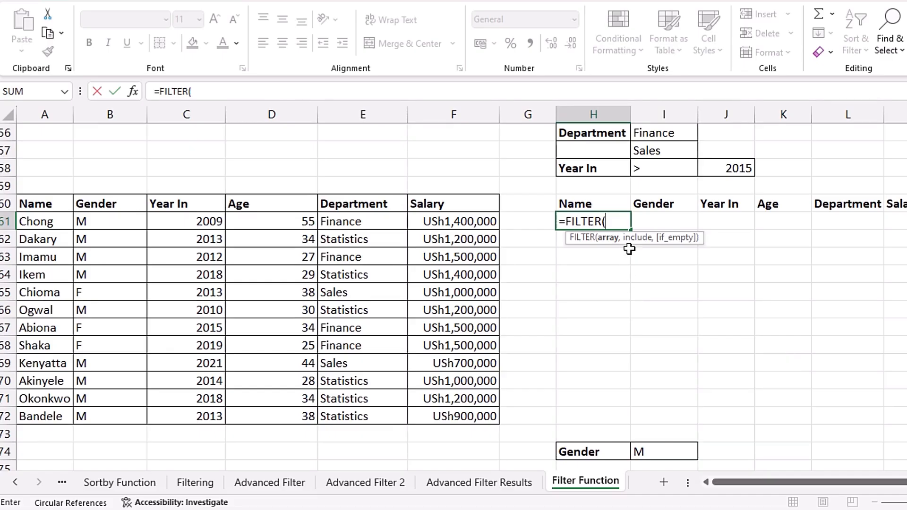
left_click_drag(59, 220, 423, 416)
type(",")
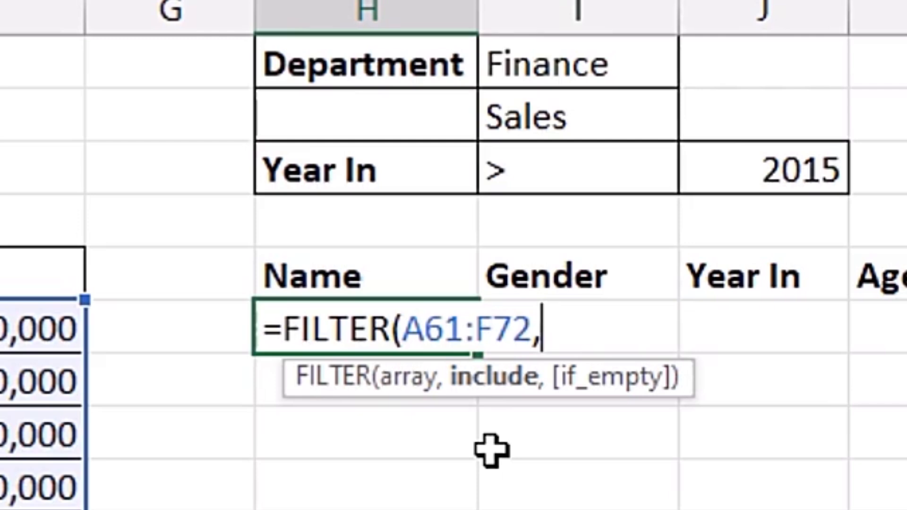
Add the condition (E61:E72=I56) to the H61 formula to match the Finance department
type("(")
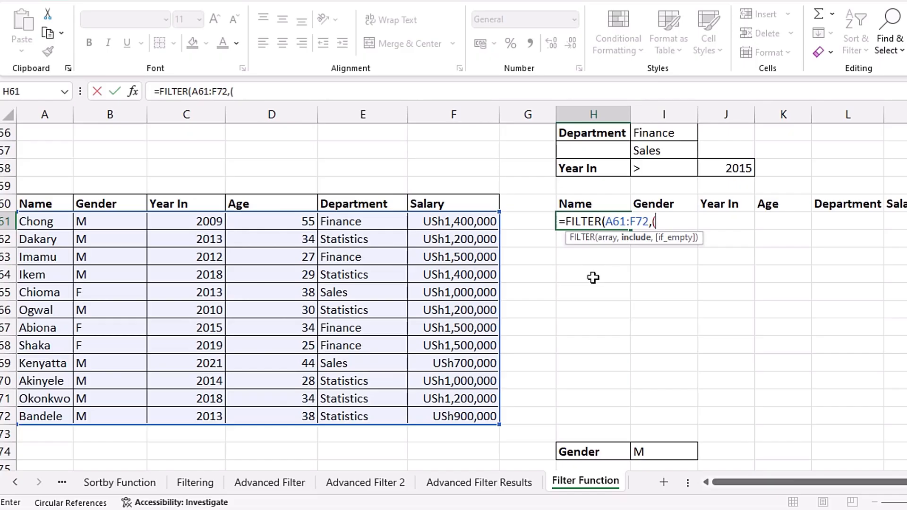
left_click_drag(379, 229, 371, 419)
type("=")
left_click(659, 127)
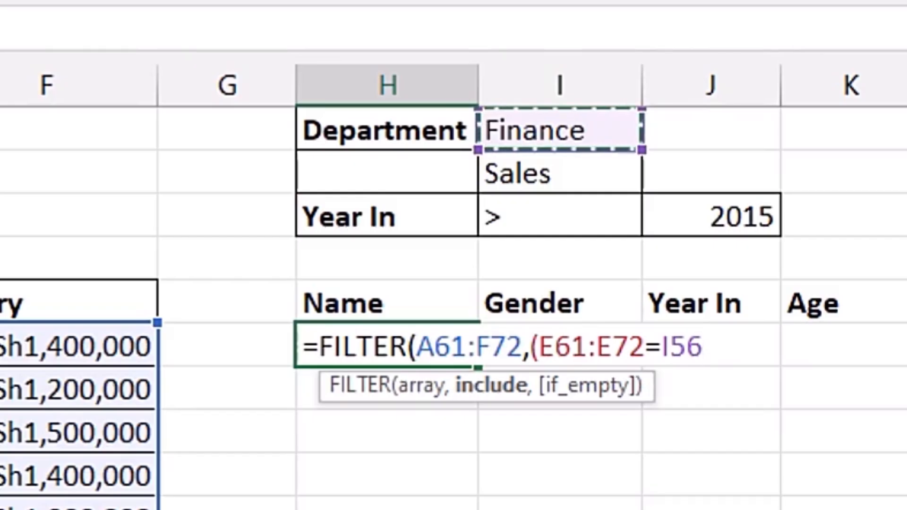
type(")")
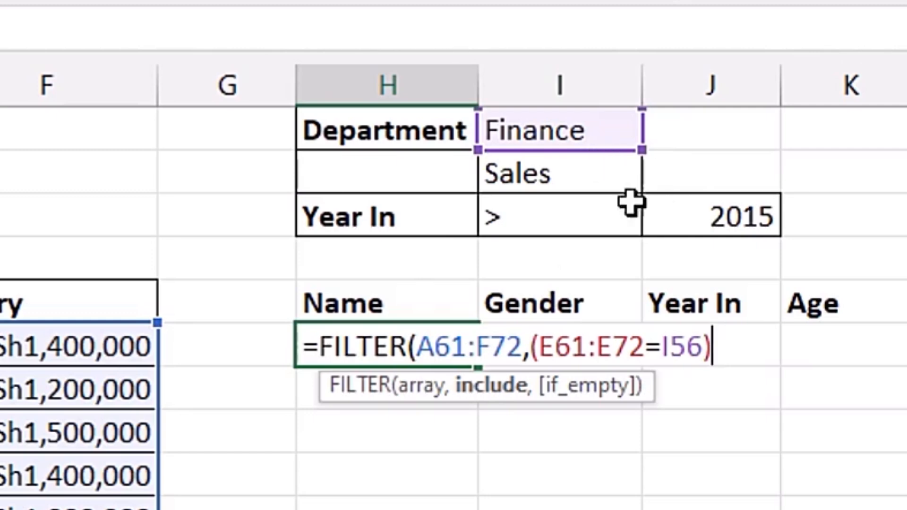
Add (E61:E72=I57) to the H61 formula as an OR alternative for Sales, followed by the AND operator *
type("+")
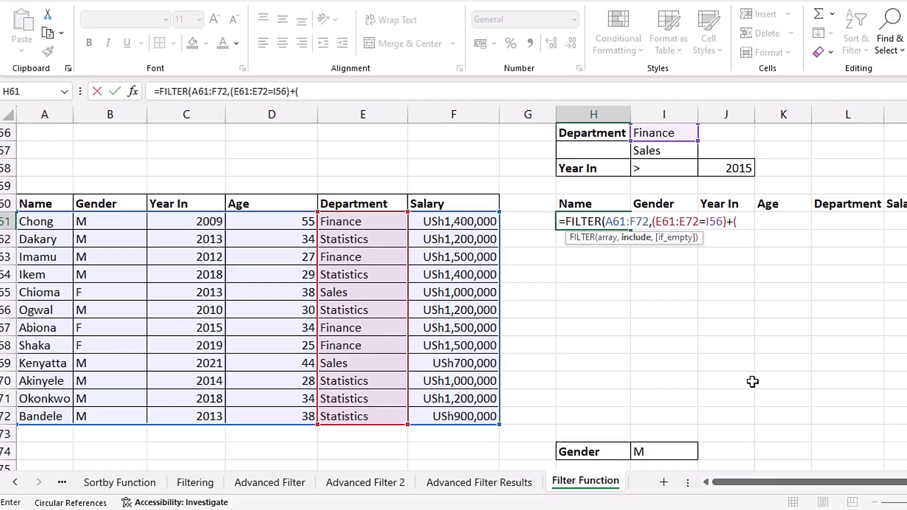
type("(")
left_click_drag(358, 221, 363, 424)
type("=")
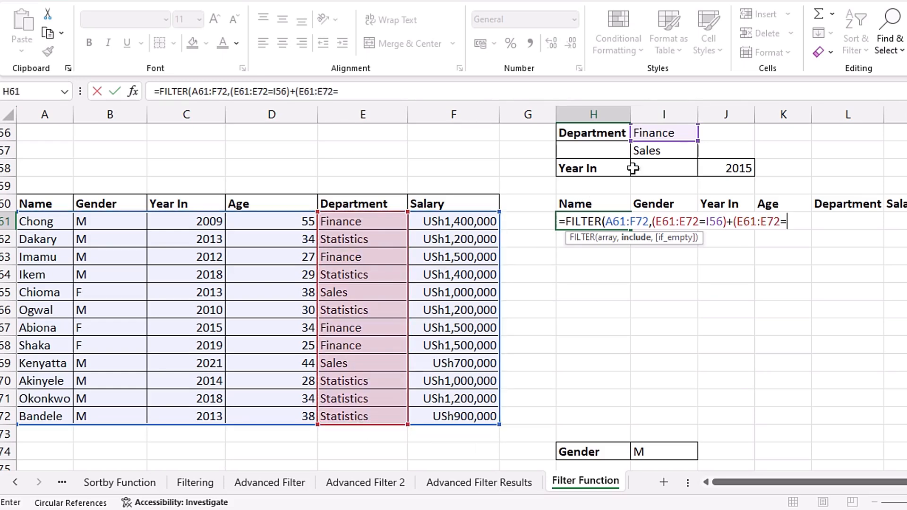
left_click(676, 151)
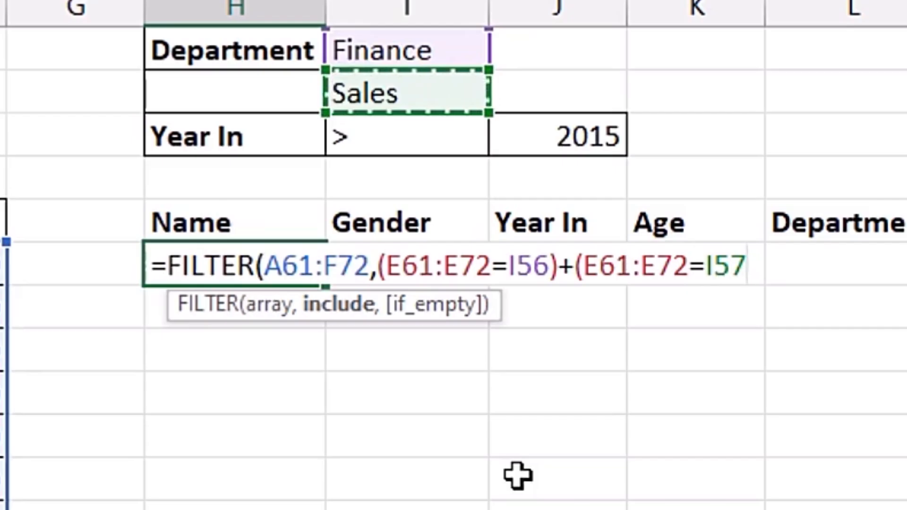
type(")*")
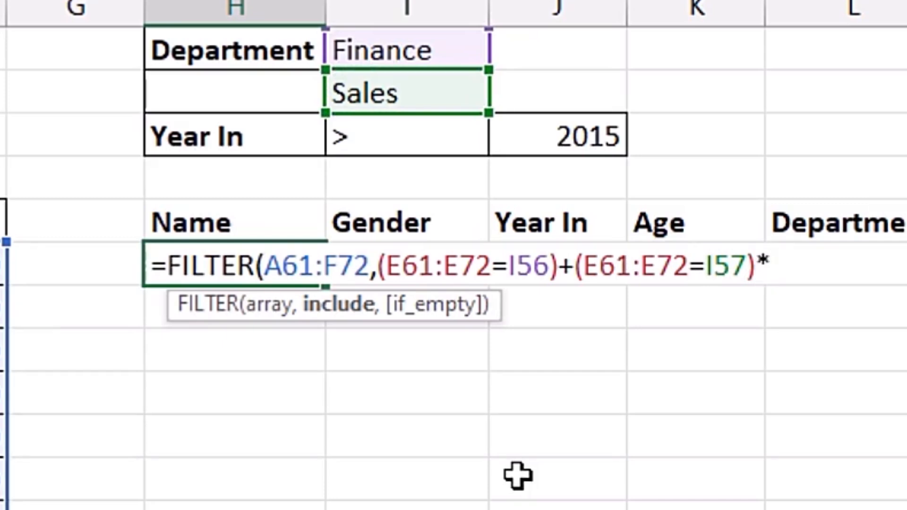
Complete the H61 formula with the condition C61:C72>J58 to require a Year In above 2015
left_click_drag(186, 221, 186, 415)
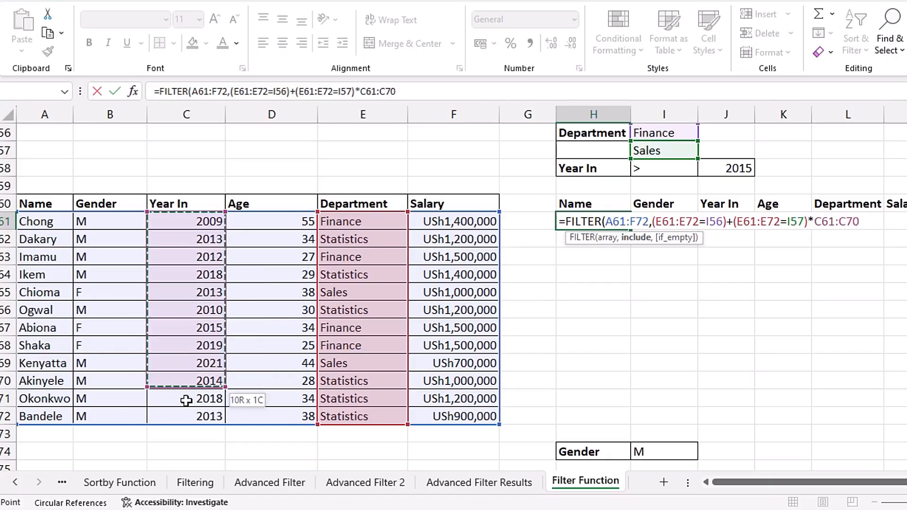
type(">")
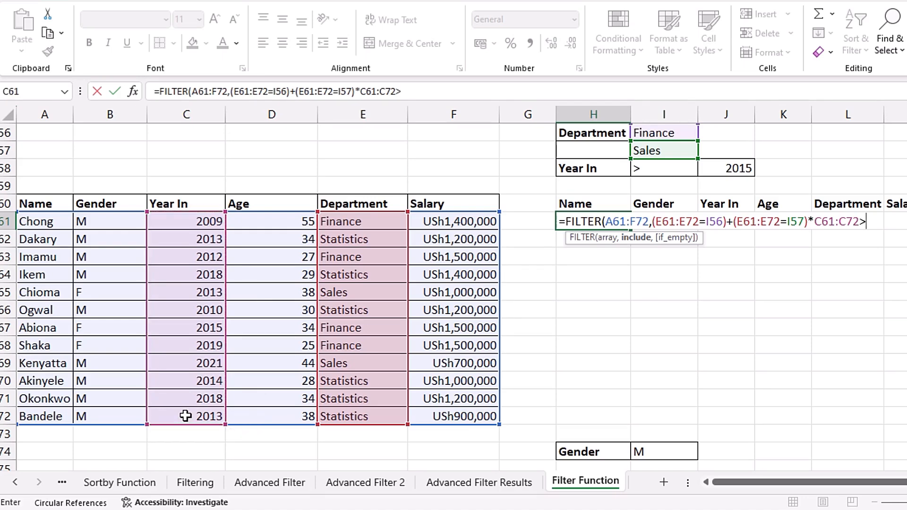
left_click(728, 168)
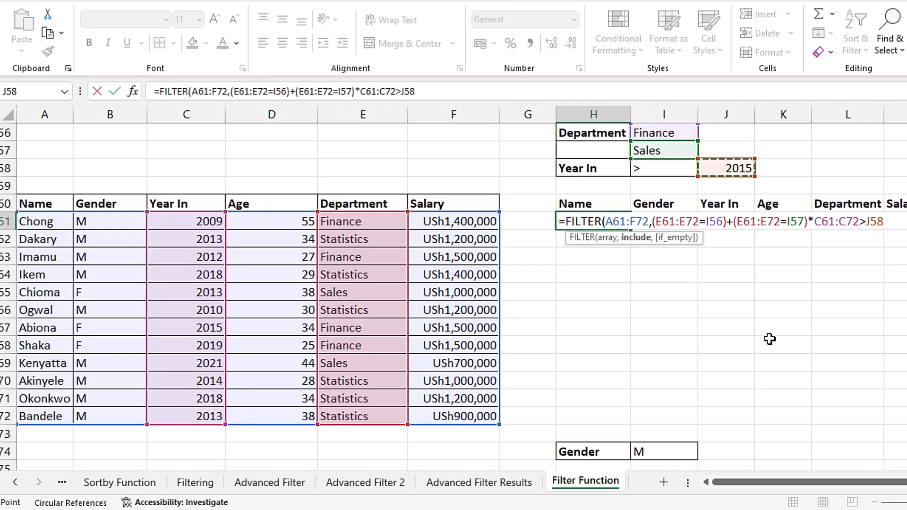
type(")")
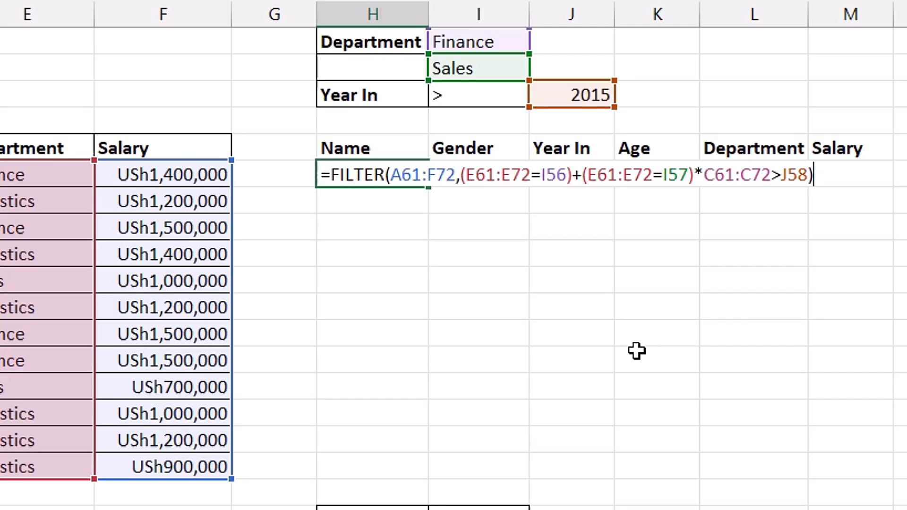
key("Return")
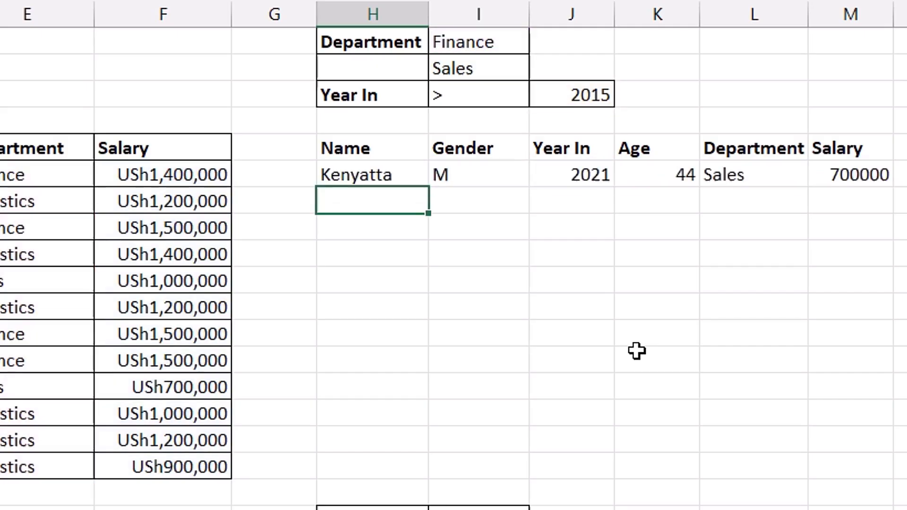
Enclose the two OR department conditions in the H61 formula in an outer pair of parentheses, before the * operator
left_click(578, 177)
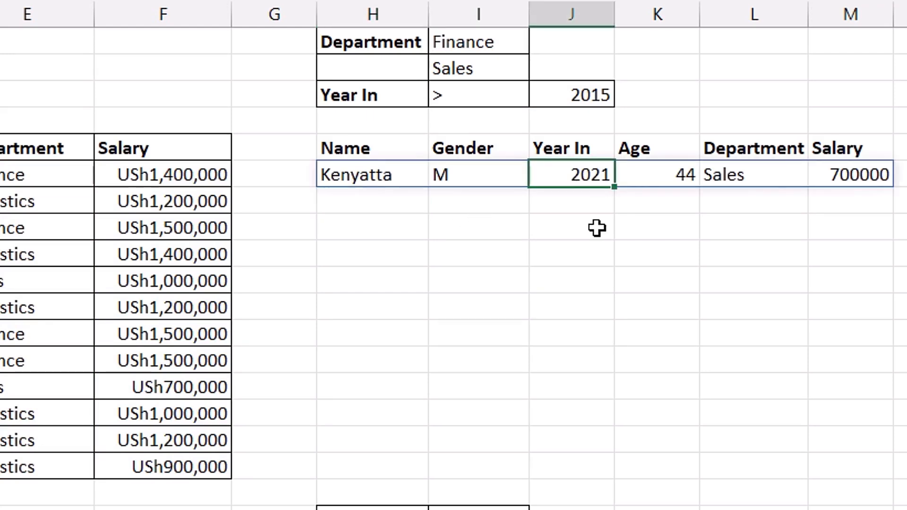
left_click(377, 175)
key("F2")
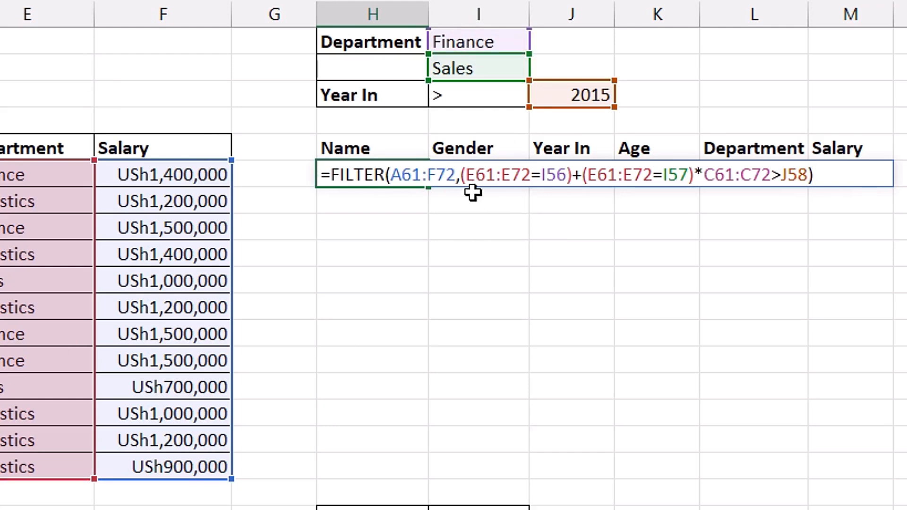
left_click(460, 175)
type("(")
left_click(700, 175)
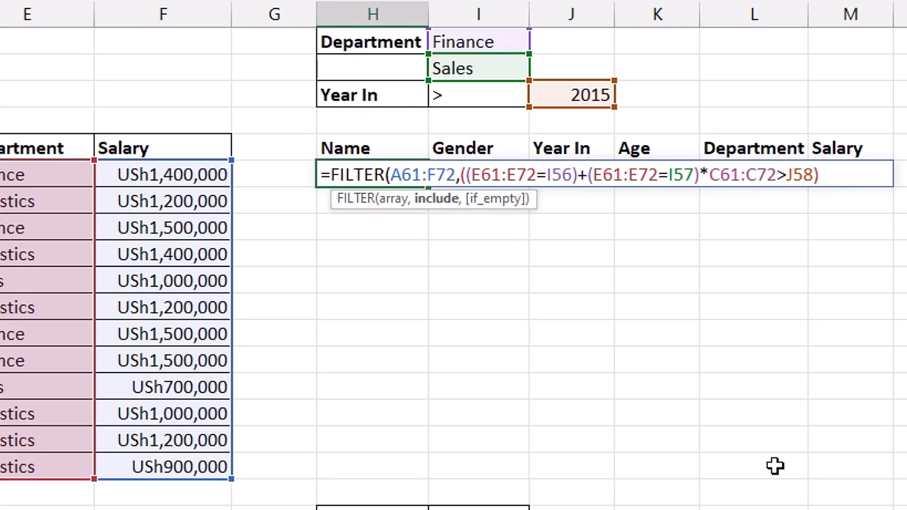
type(")")
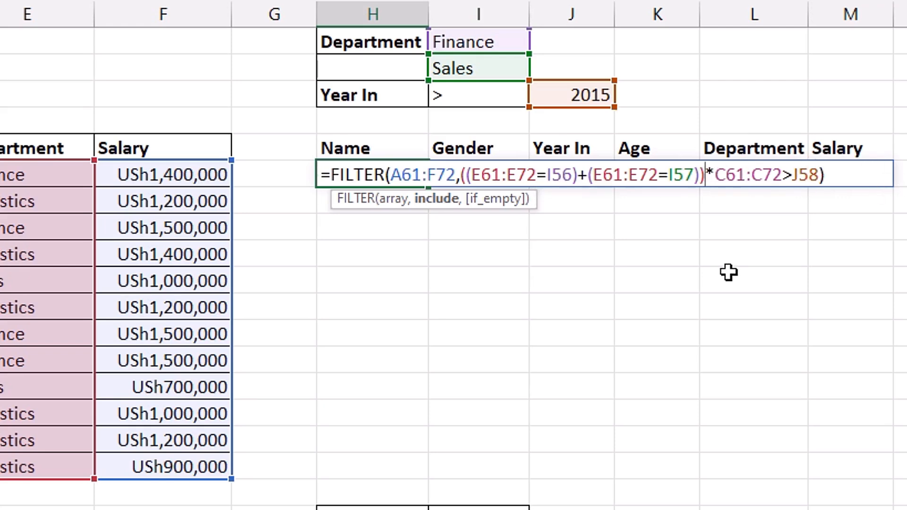
Enter the completed H61 formula to extract the Finance or Sales workers with a Year In above 2015
key("Return")
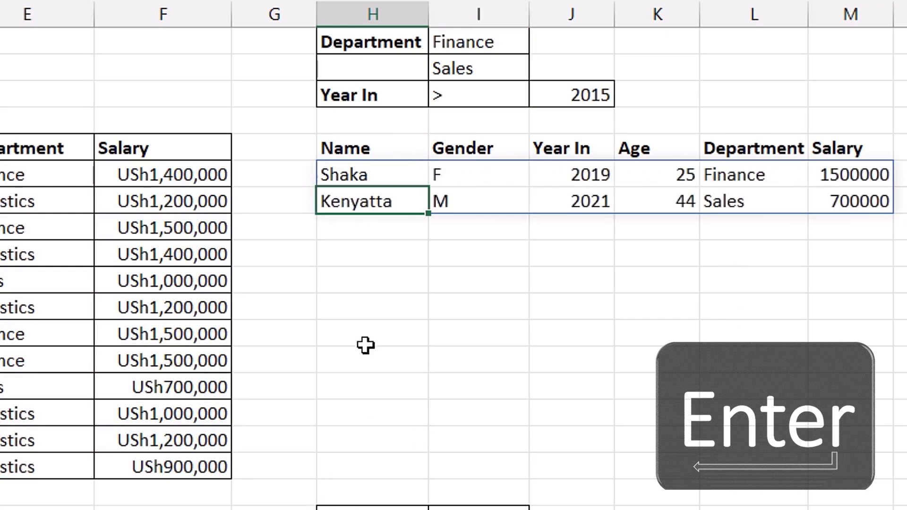
scroll(522, 239, "down", 5)
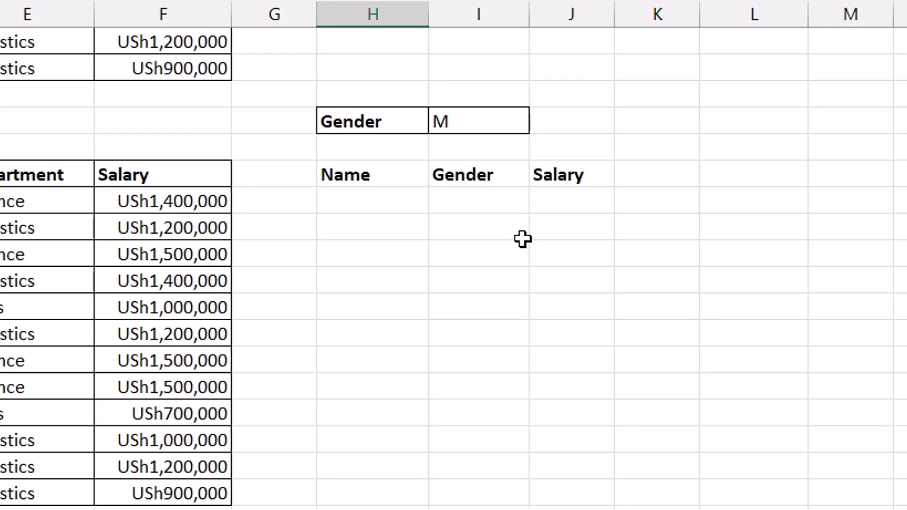
scroll(522, 239, "up", 5)
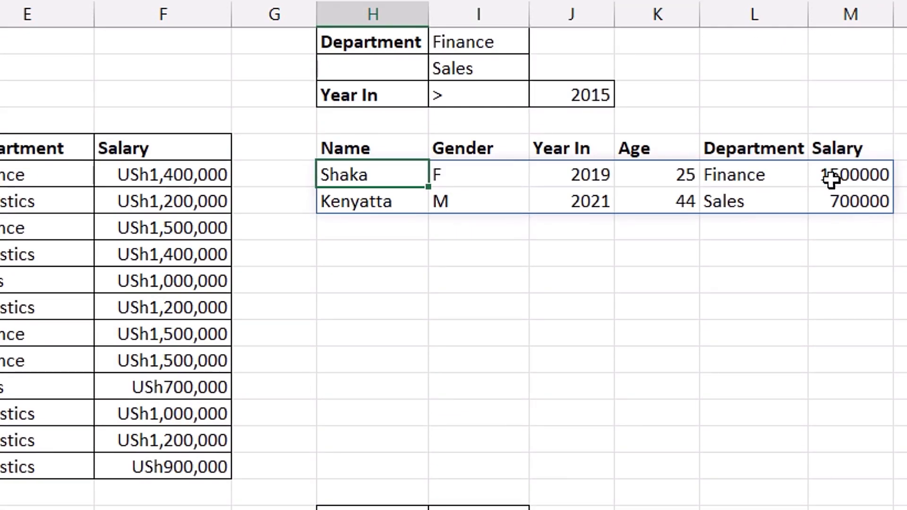
Start a FILTER formula in H77, below the Name heading, with A77:F88 as the array
scroll(457, 126, "down", 5)
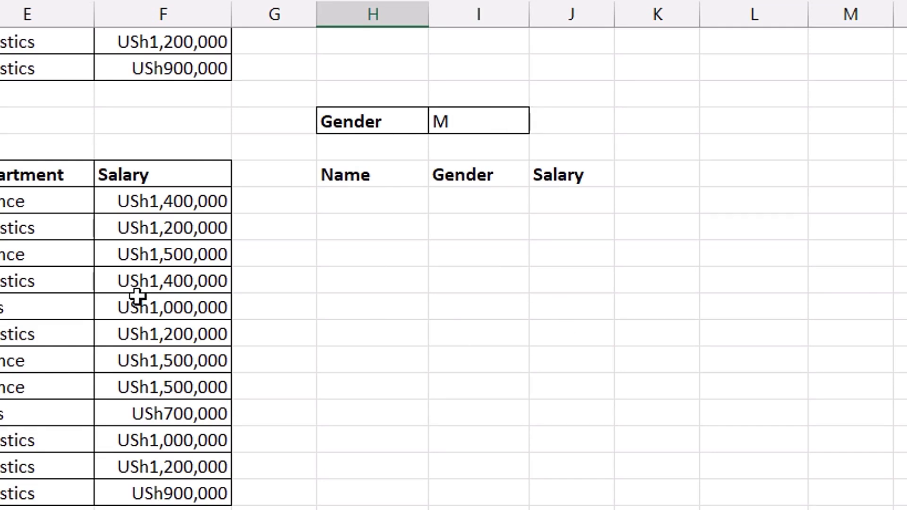
left_click_drag(344, 97, 505, 127)
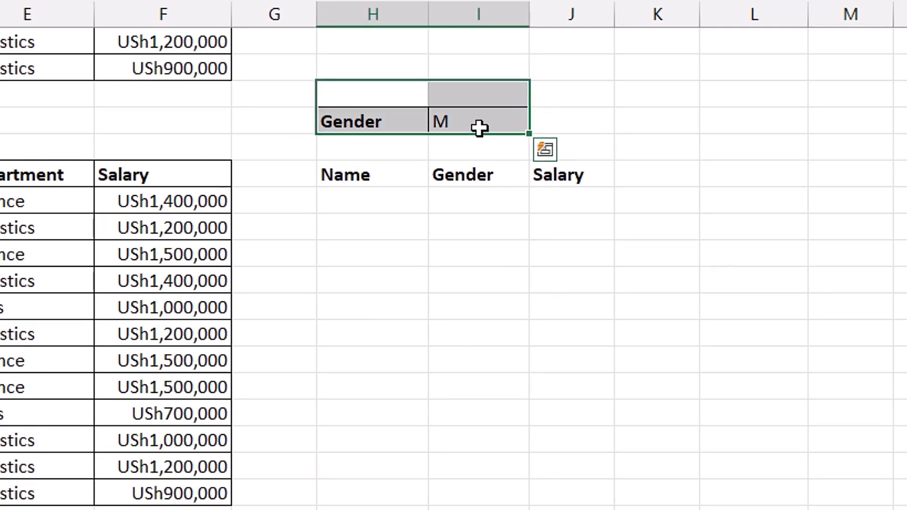
left_click(478, 124)
left_click(400, 203)
type("=filt")
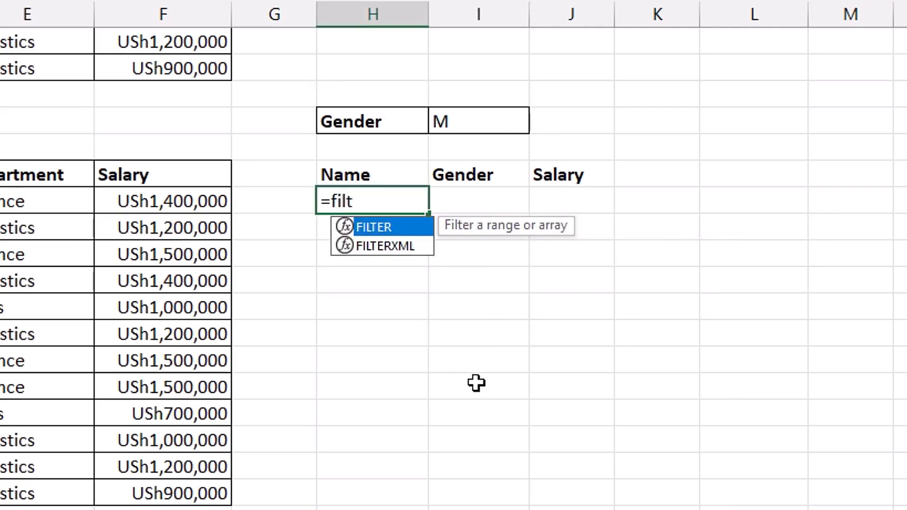
key("Tab")
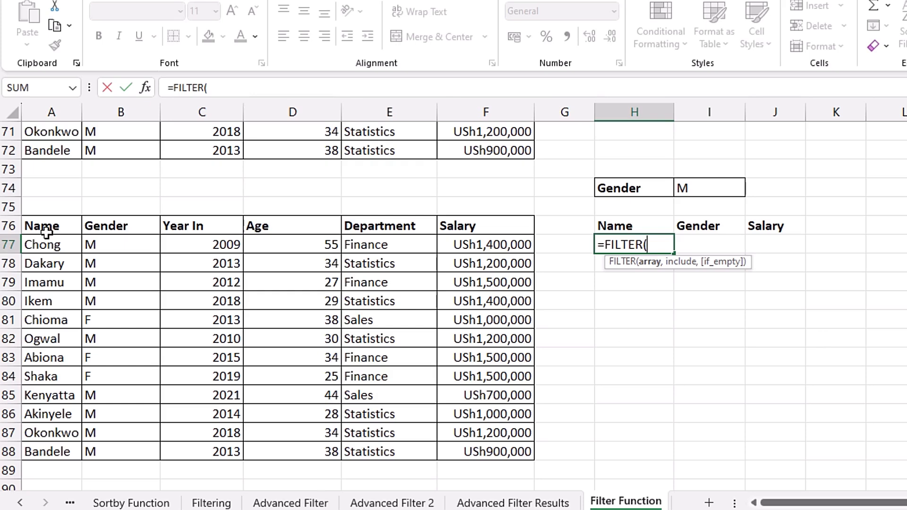
left_click_drag(38, 245, 549, 442)
type(",")
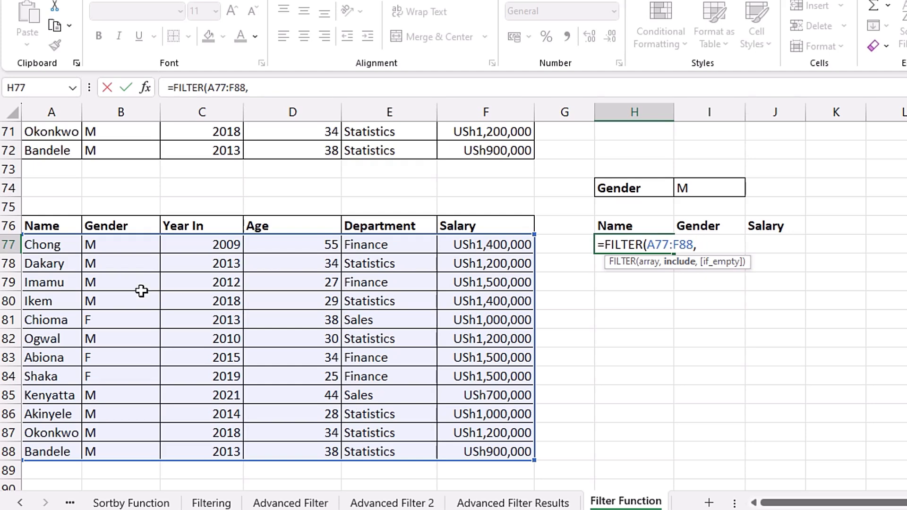
Complete the H77 formula with the condition B77:B88=I74 to extract the workers matching the gender criterion
left_click_drag(124, 245, 116, 460)
type("=")
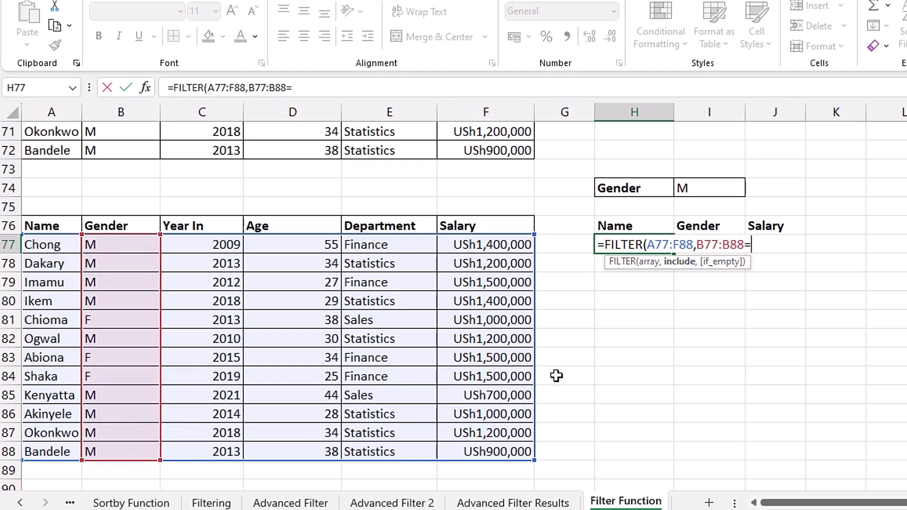
left_click(698, 183)
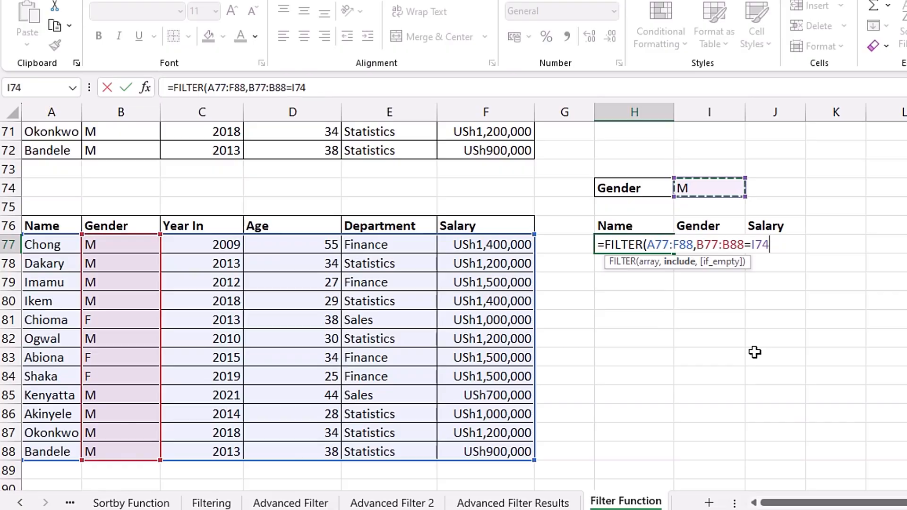
type(")")
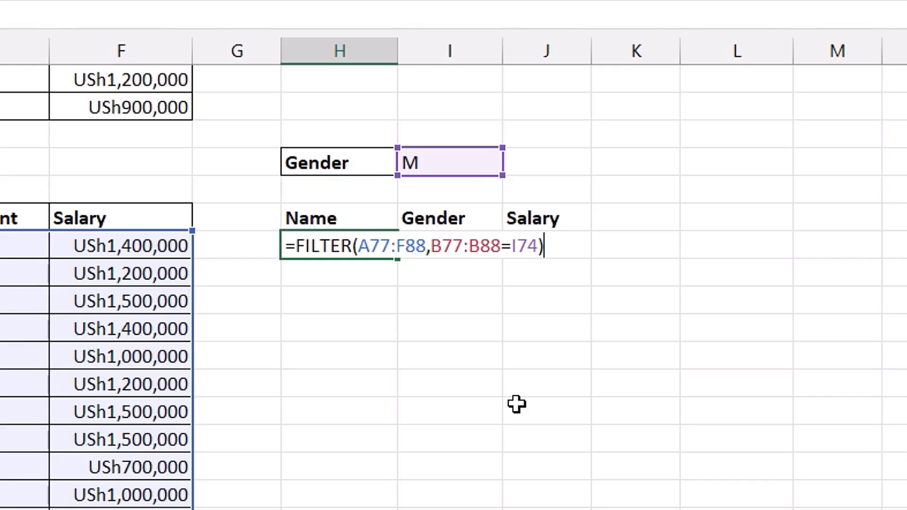
key("Return")
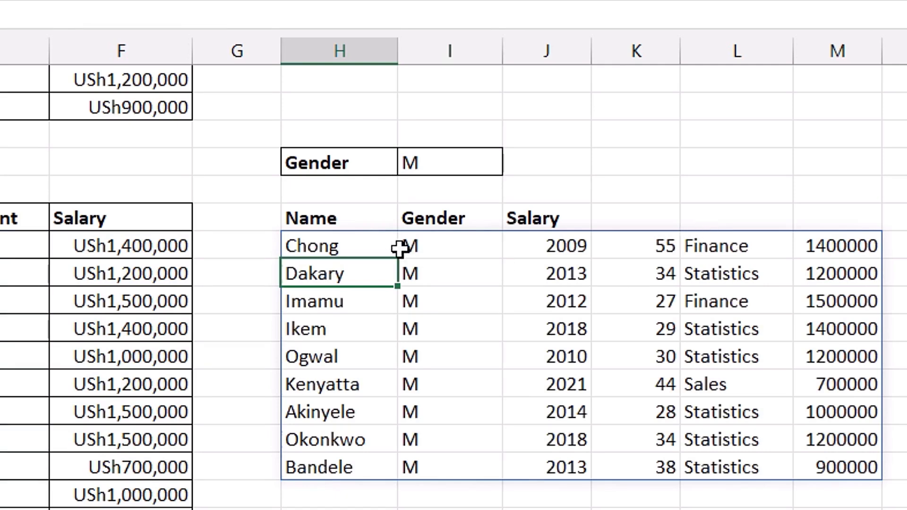
Nest the existing H77 FILTER formula as the array argument of a new outer FILTER function
key("Up")
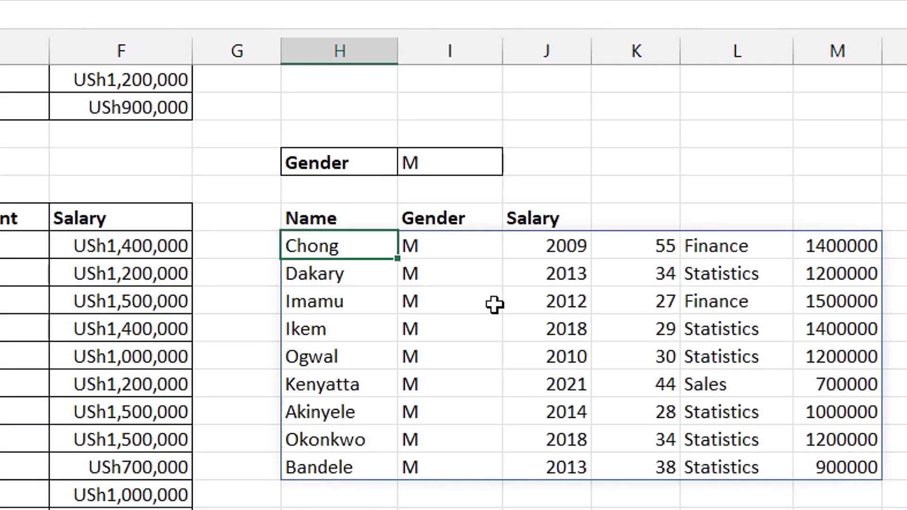
key("F2")
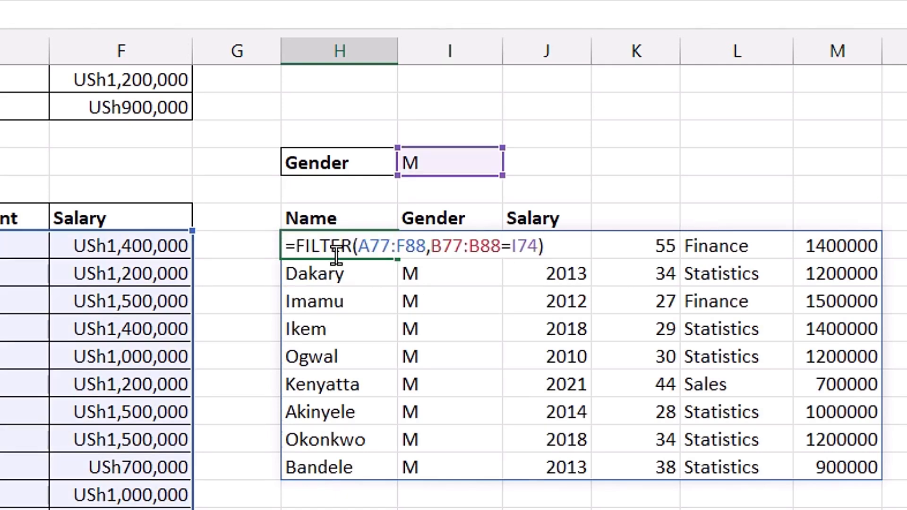
left_click(296, 241)
type("fil")
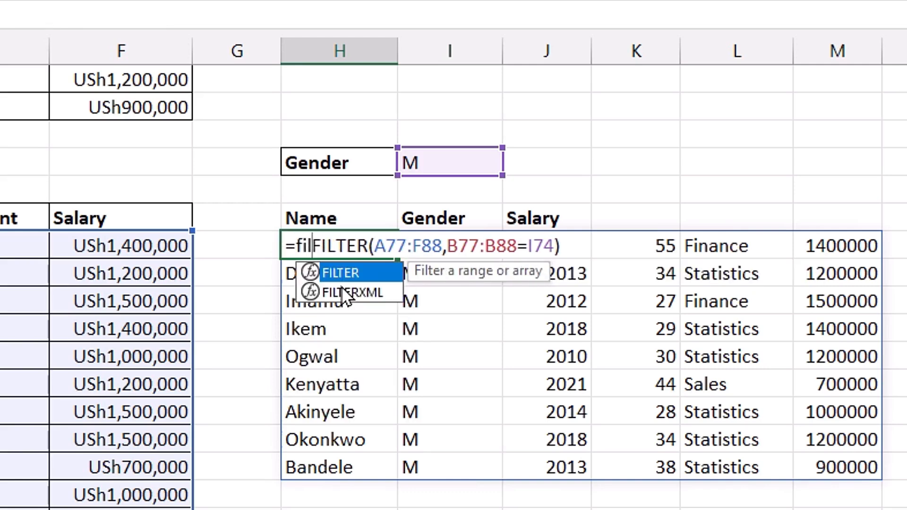
key("Tab")
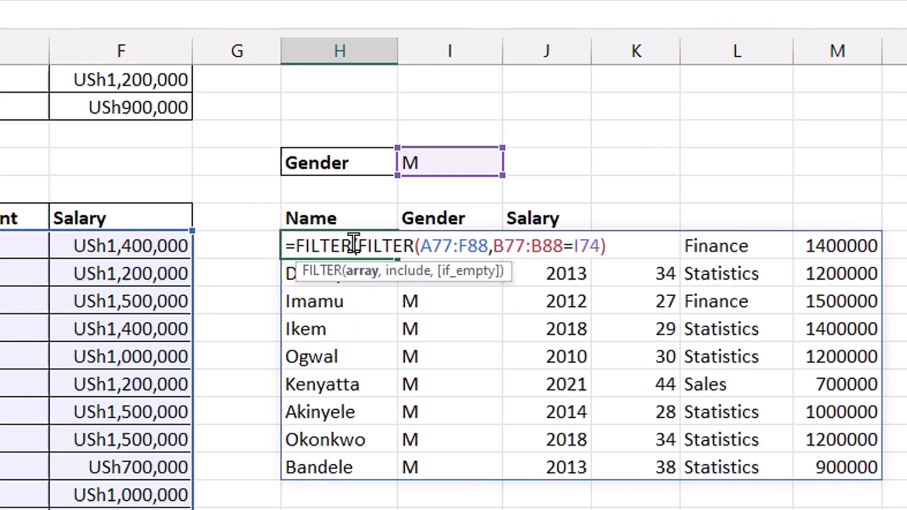
left_click_drag(357, 245, 626, 246)
left_click(627, 246)
type(",")
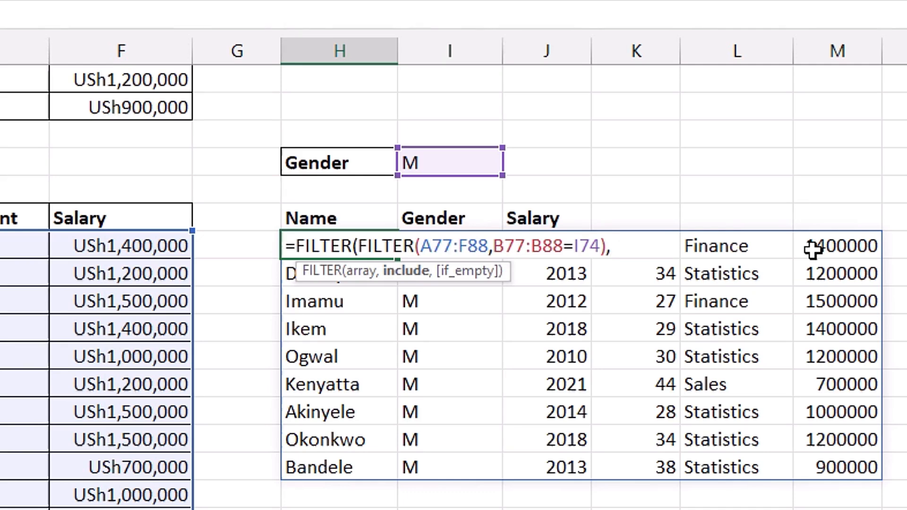
Complete the outer FILTER in H77 with the include array {1,1,0,0,0,1} to return only the Name, Gender and Salary columns
type("{")
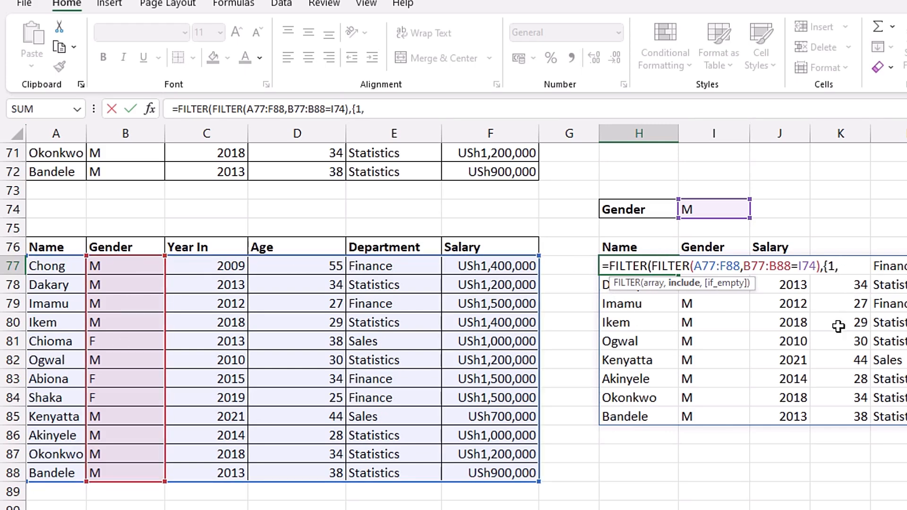
type("1,")
type("0,0,")
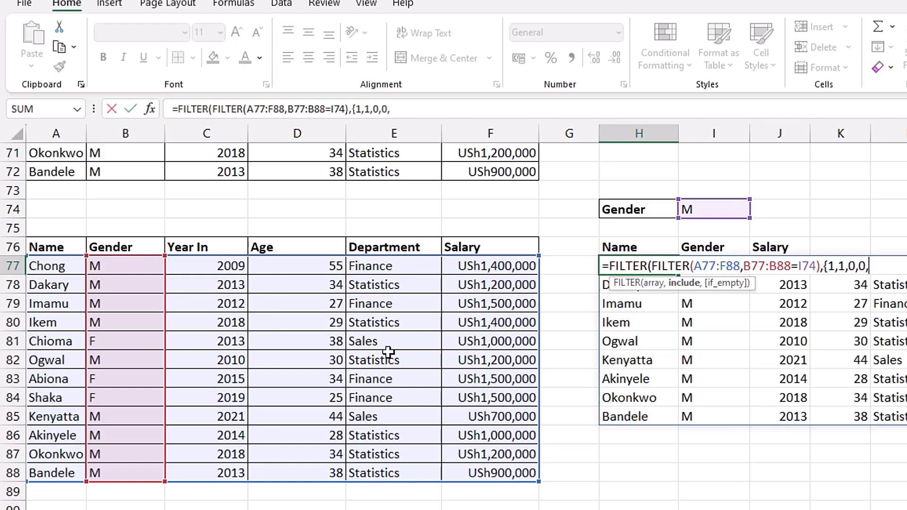
type("0,")
type("1")
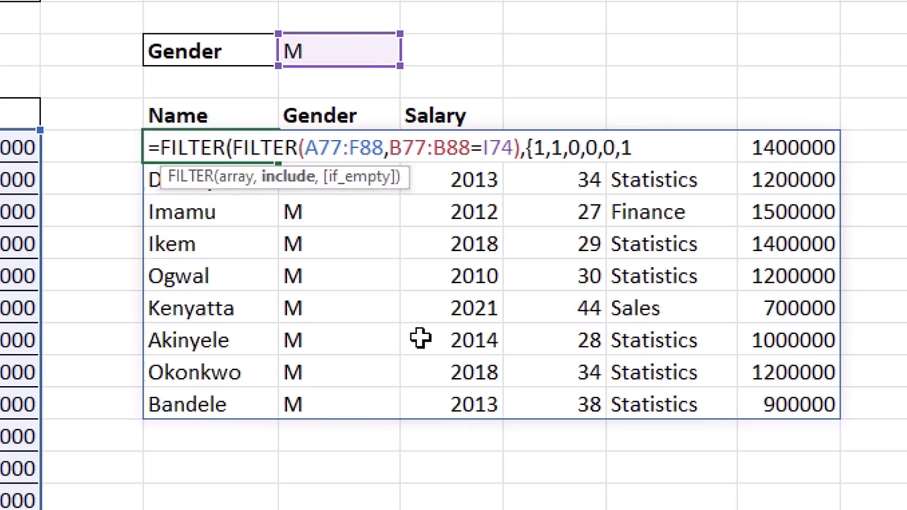
type("},")
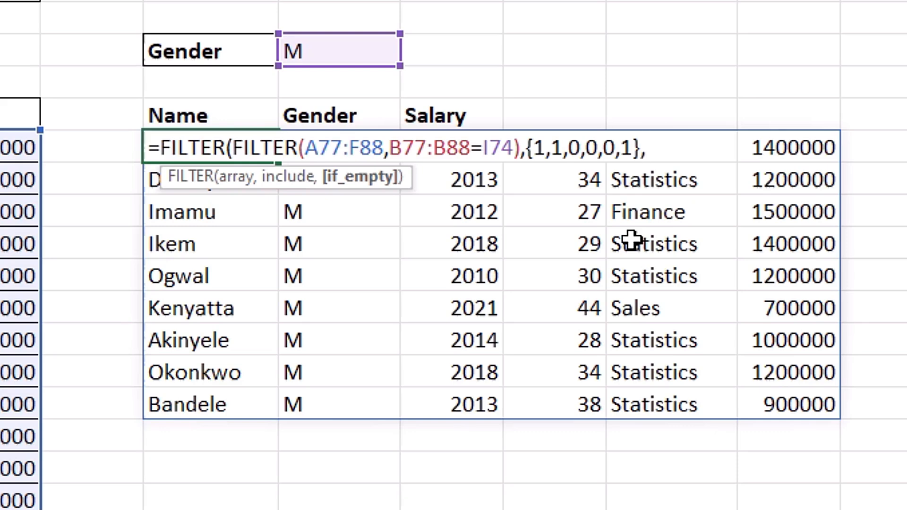
key("Left")
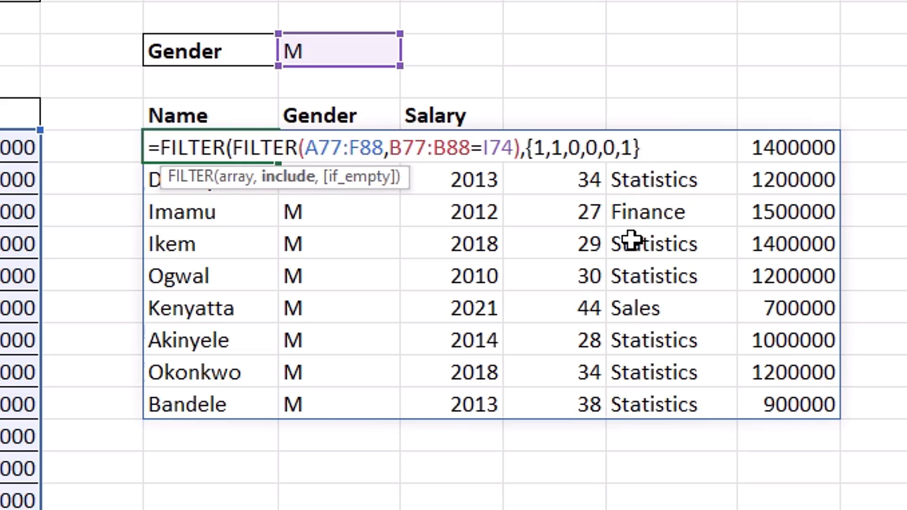
type(")")
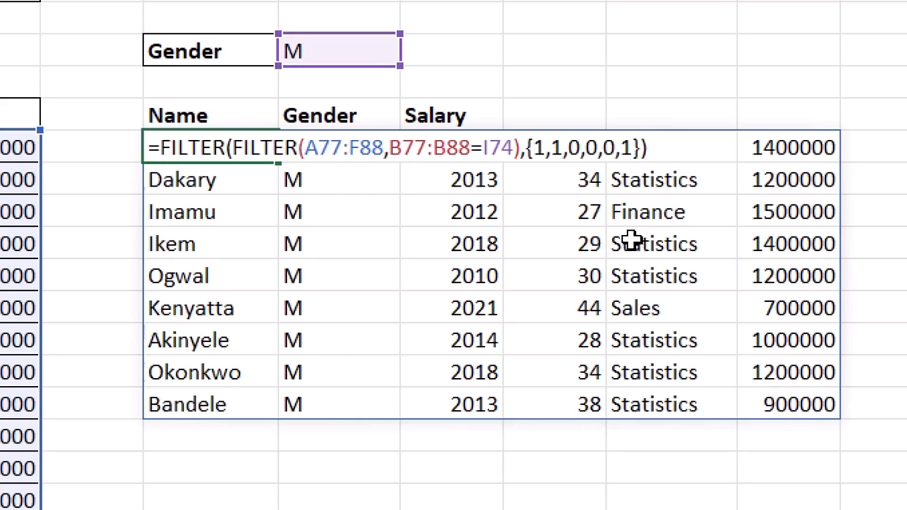
key("Return")
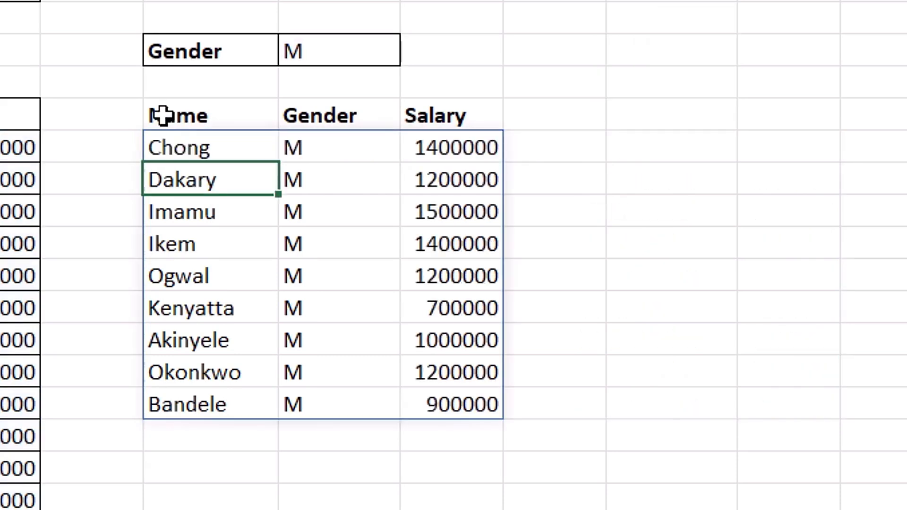